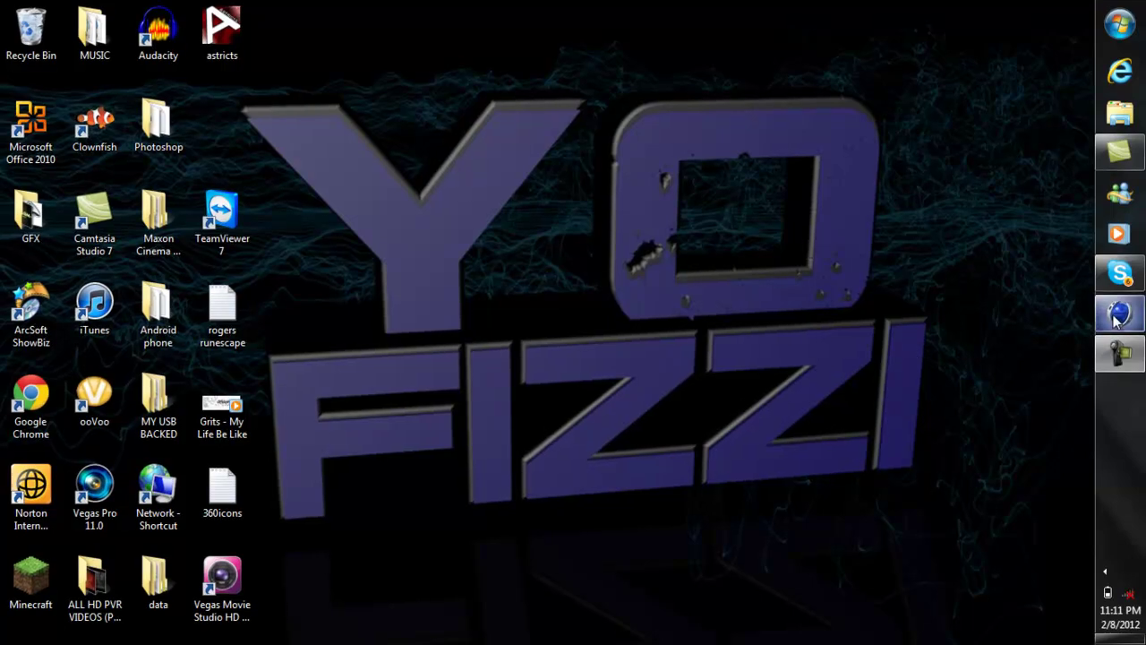
# Step: Bring Cinema 4D to the front and add a MoGraph MoText object to the scene
pyautogui.moveTo(1120, 313)
pyautogui.click(968, 313)
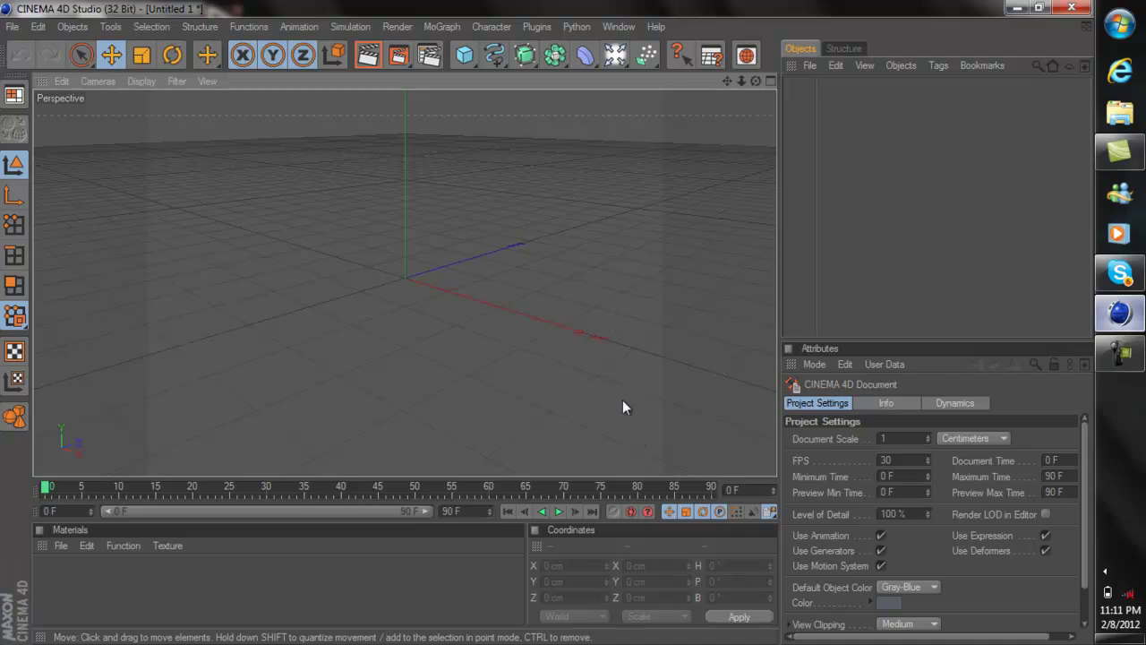
pyautogui.click(443, 27)
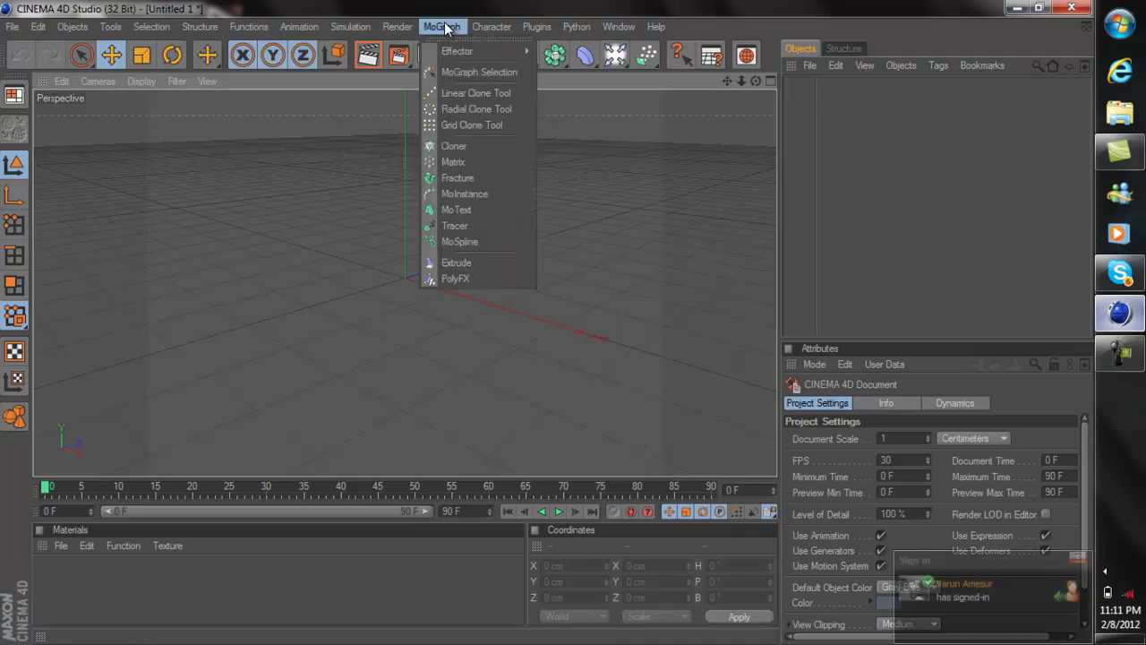
pyautogui.click(450, 211)
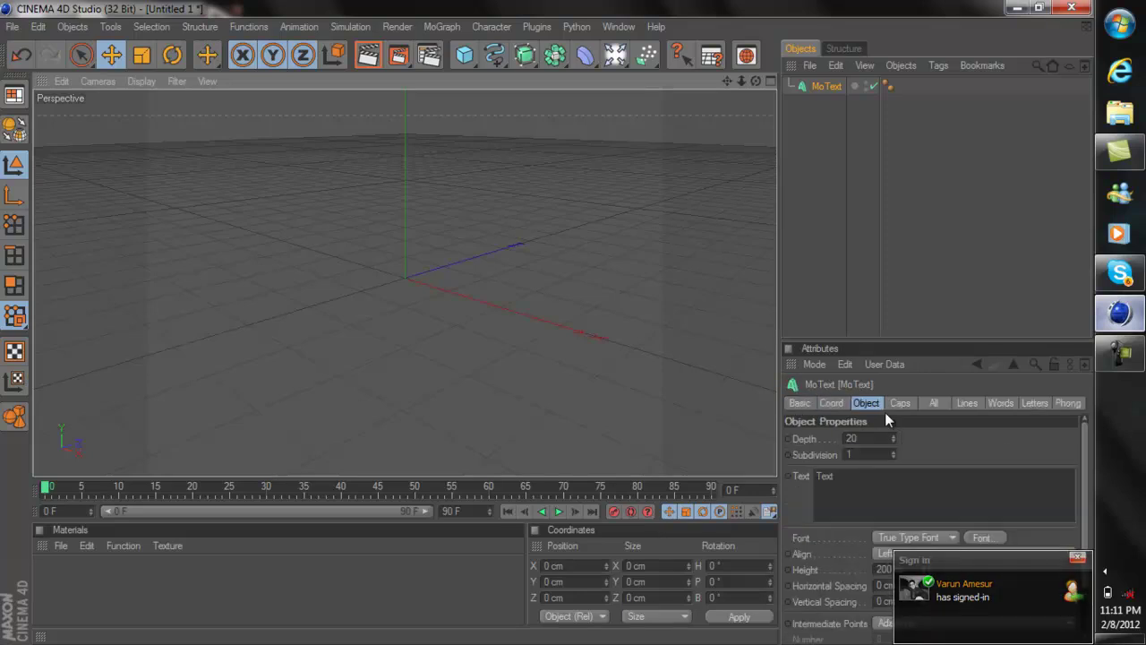
# Step: Change the MoText text to 'Example' and raise its depth from 20 to 40
pyautogui.click(851, 477)
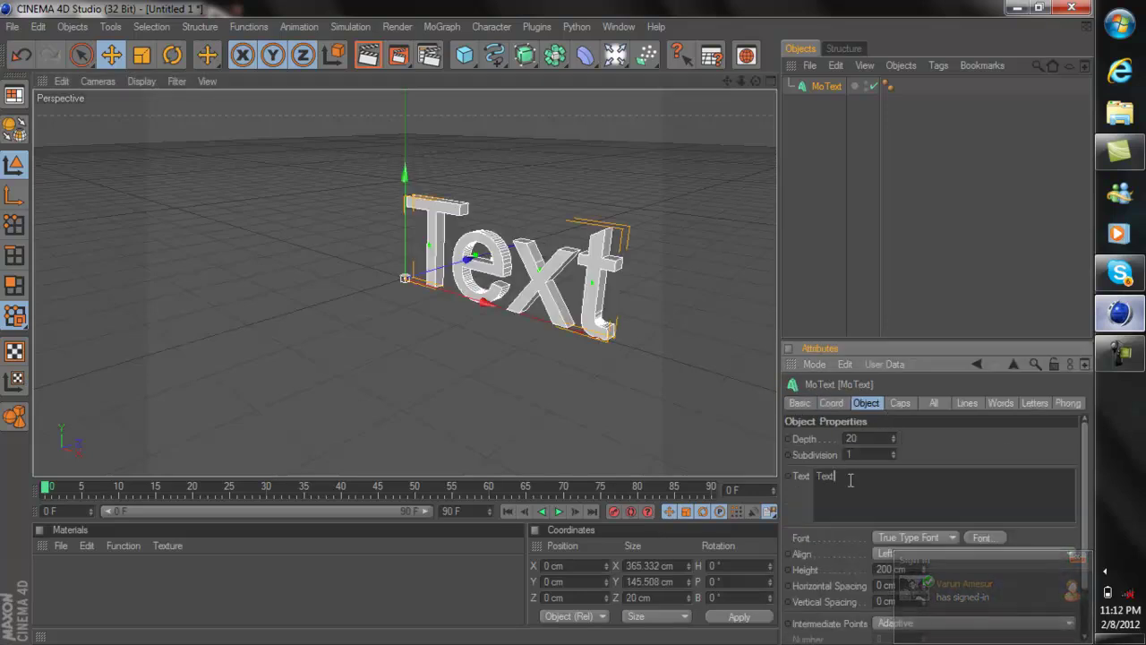
pyautogui.moveTo(851, 477); pyautogui.dragTo(816, 478)
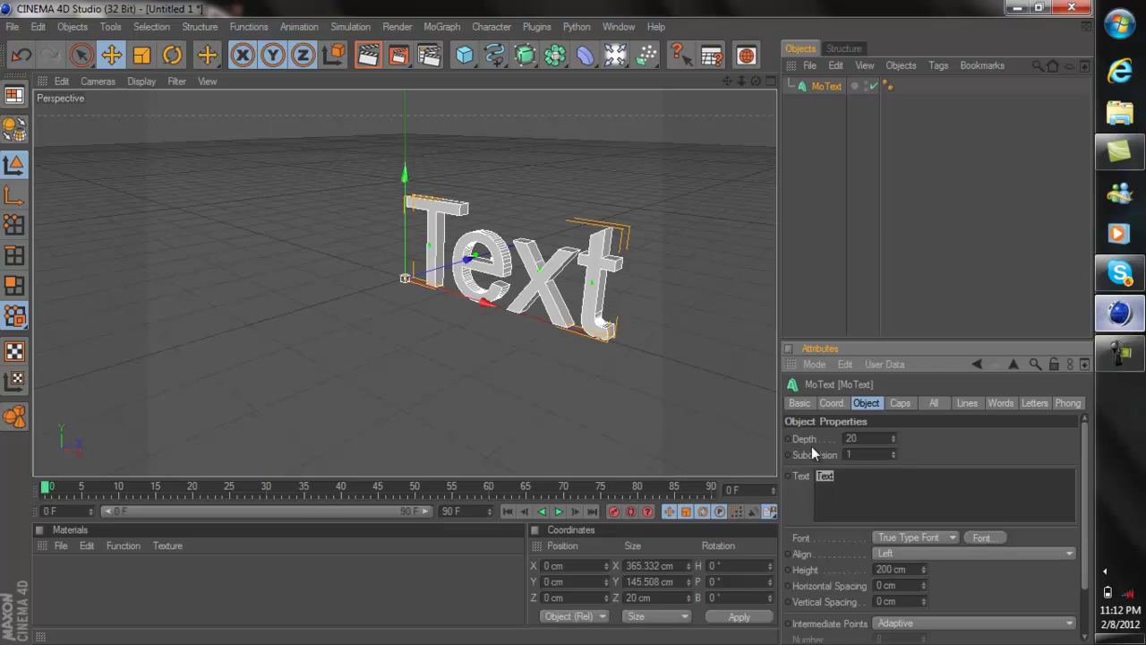
pyautogui.write('Example')
pyautogui.press('Return')
pyautogui.doubleClick(822, 479)
pyautogui.moveTo(858, 438); pyautogui.dragTo(796, 440)
pyautogui.write('40')
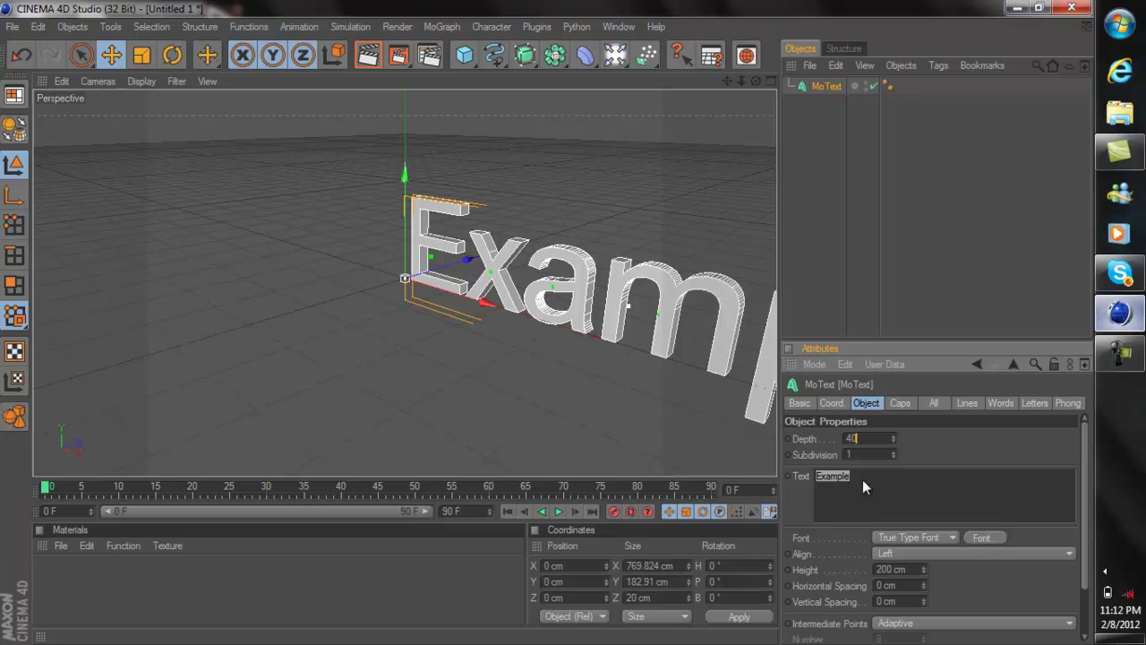
pyautogui.press('Return')
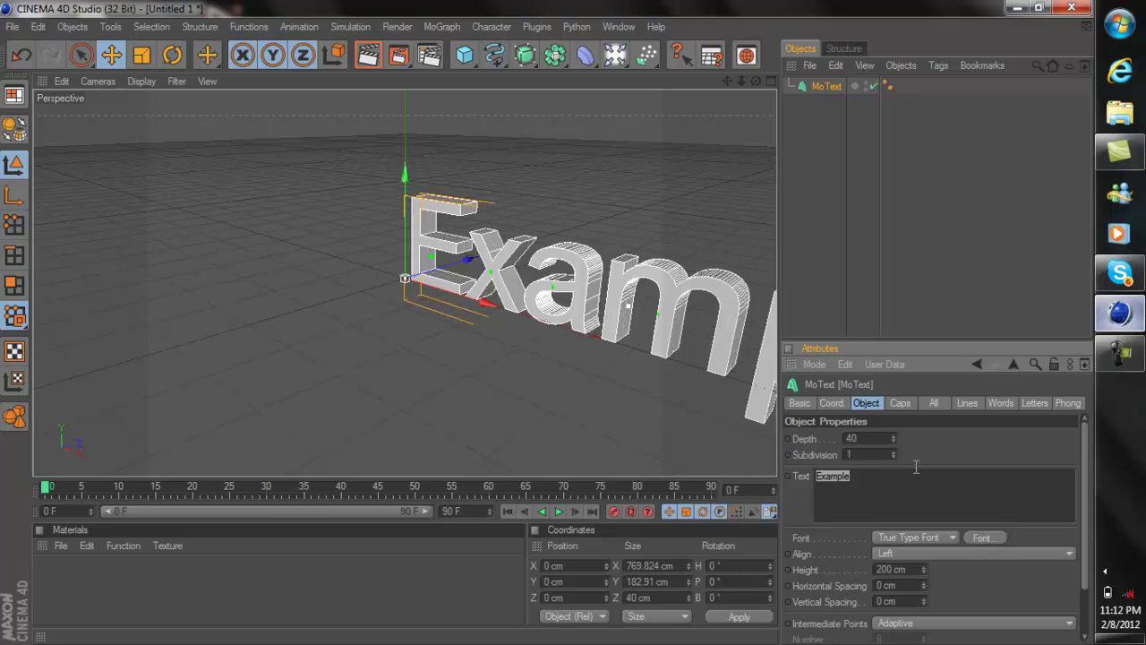
# Step: Switch the text to the BadaBoom BB font, making it uppercase EXAMPLE, and orbit to view it
pyautogui.click(982, 538)
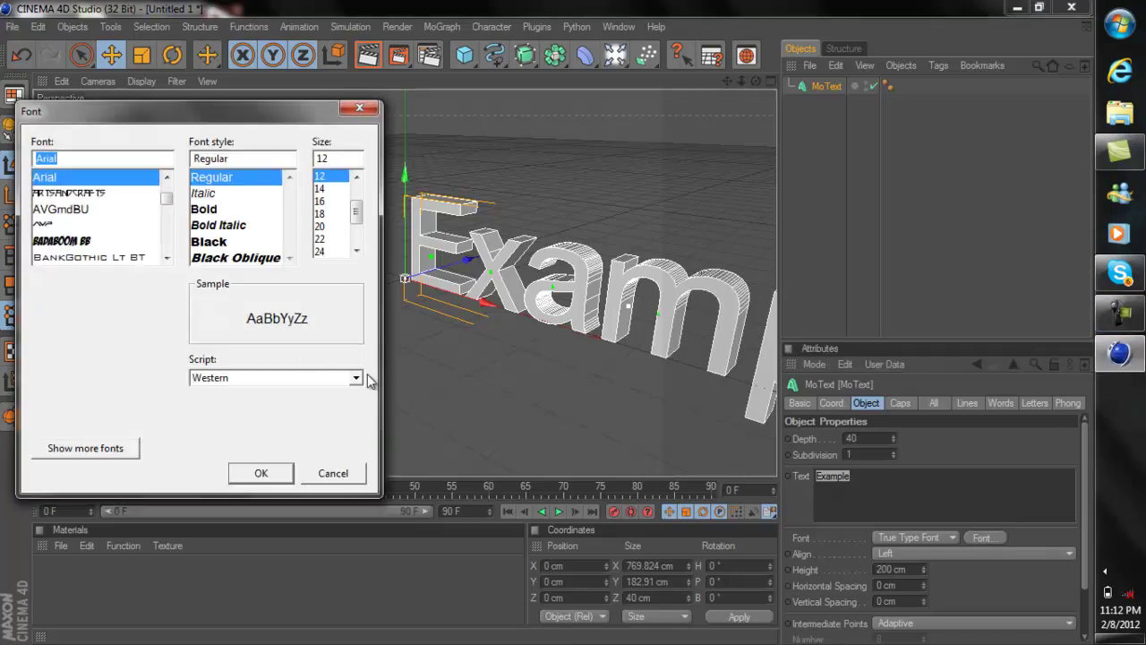
pyautogui.click(74, 256)
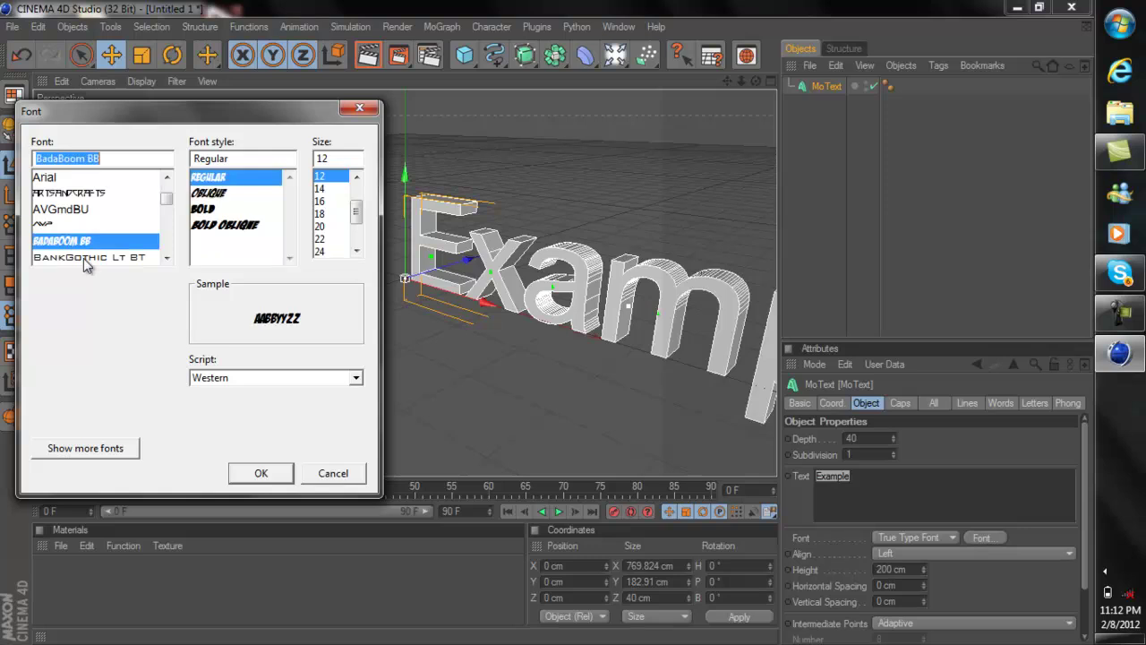
pyautogui.click(249, 474)
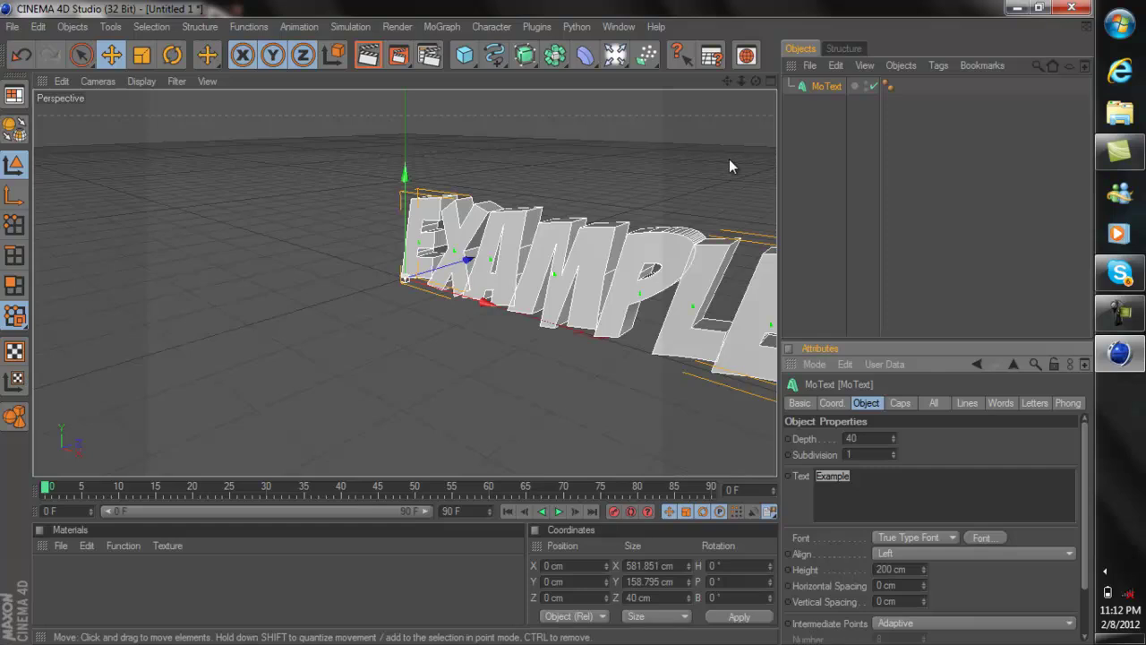
pyautogui.moveTo(755, 81); pyautogui.dragTo(595, 313)
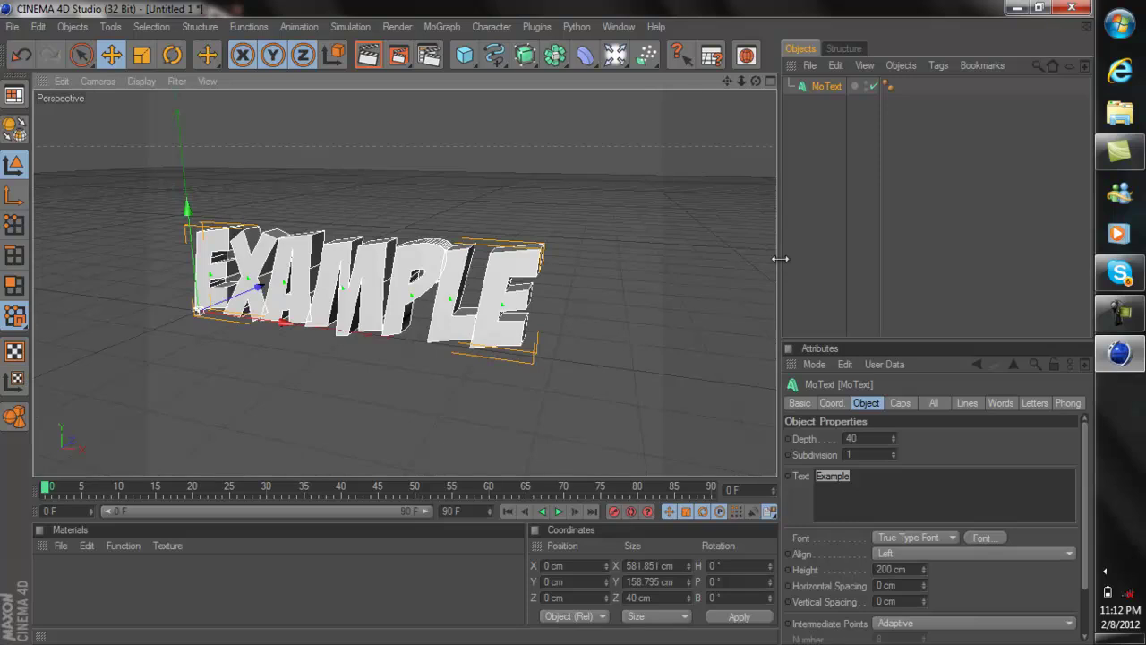
pyautogui.keyDown('alt'); pyautogui.moveTo(562, 321); pyautogui.dragTo(536, 325); pyautogui.keyUp('alt')
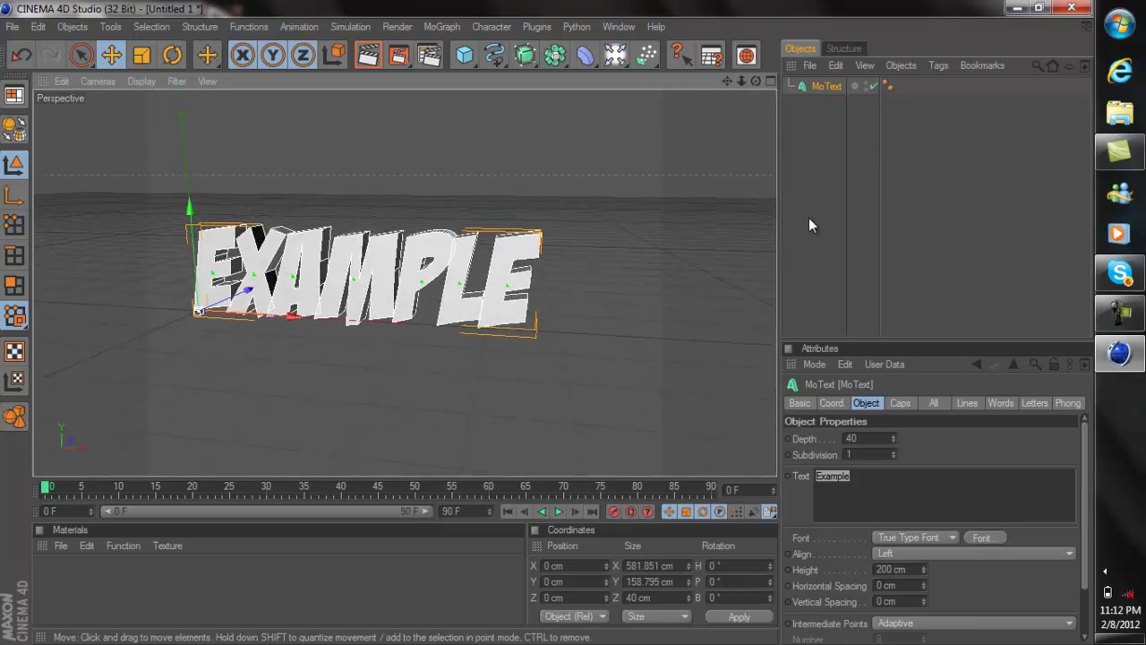
# Step: Create material Mat in dark red (R 180, G 0, B 0) and apply it to the EXAMPLE text
pyautogui.click(819, 246)
pyautogui.doubleClick(356, 559)
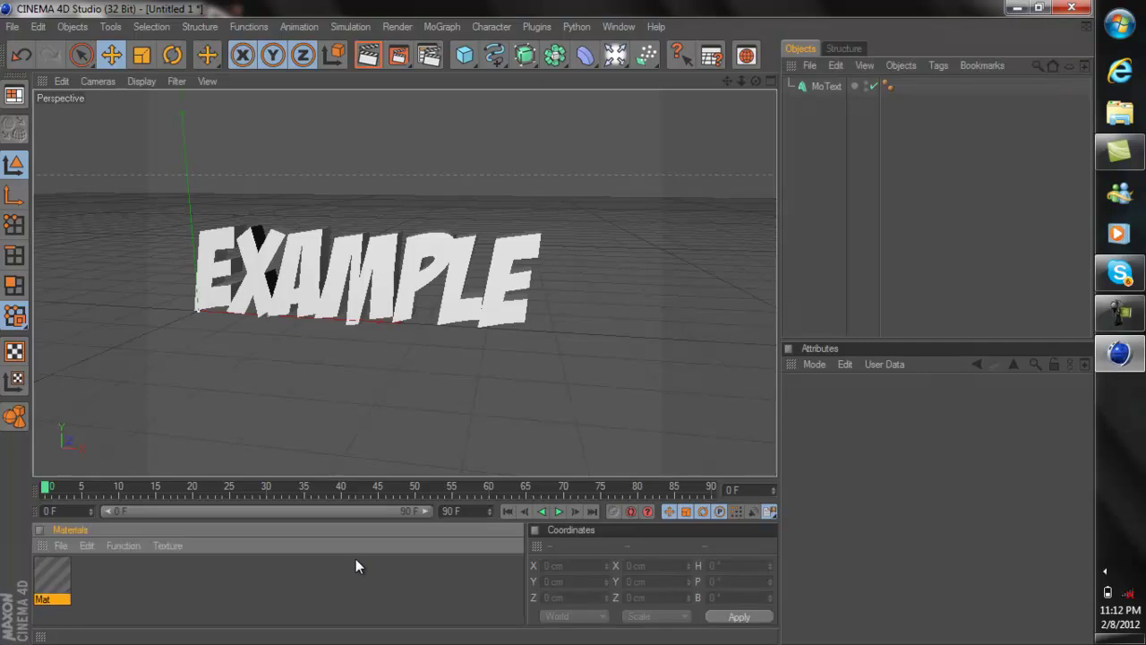
pyautogui.click(856, 553)
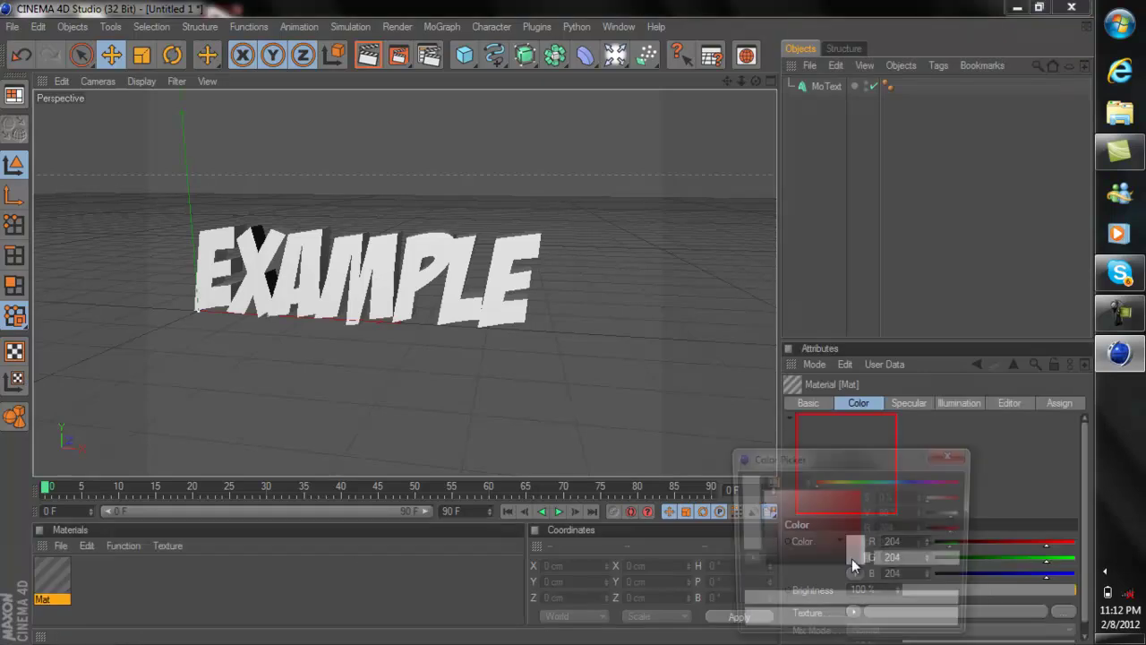
pyautogui.moveTo(851, 558); pyautogui.dragTo(858, 516)
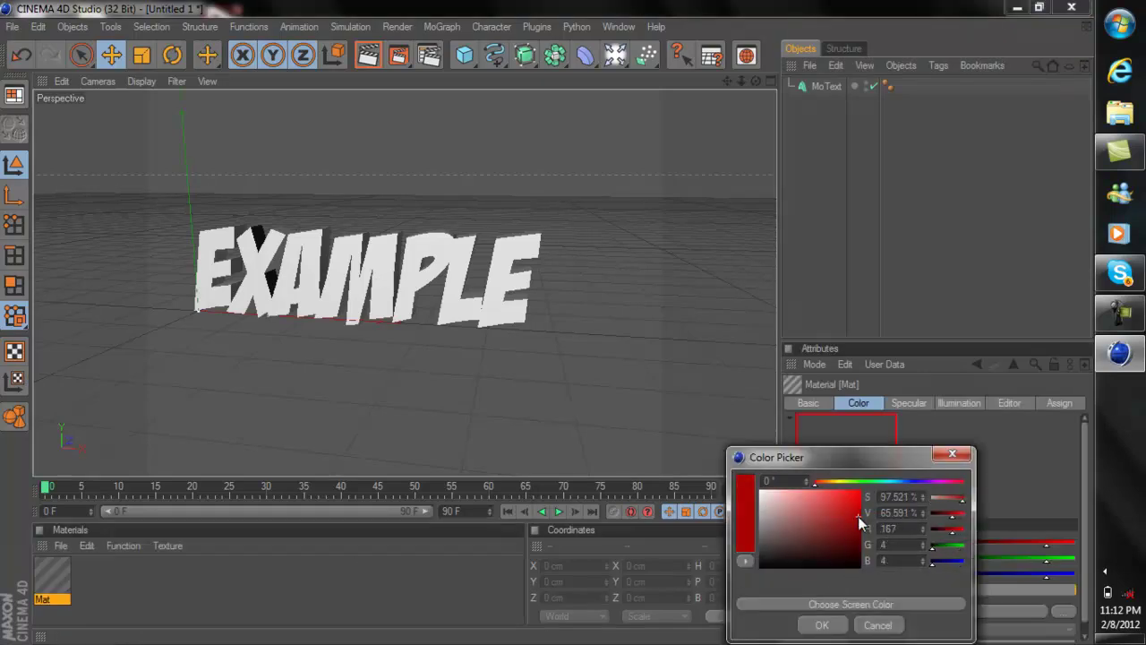
pyautogui.click(820, 624)
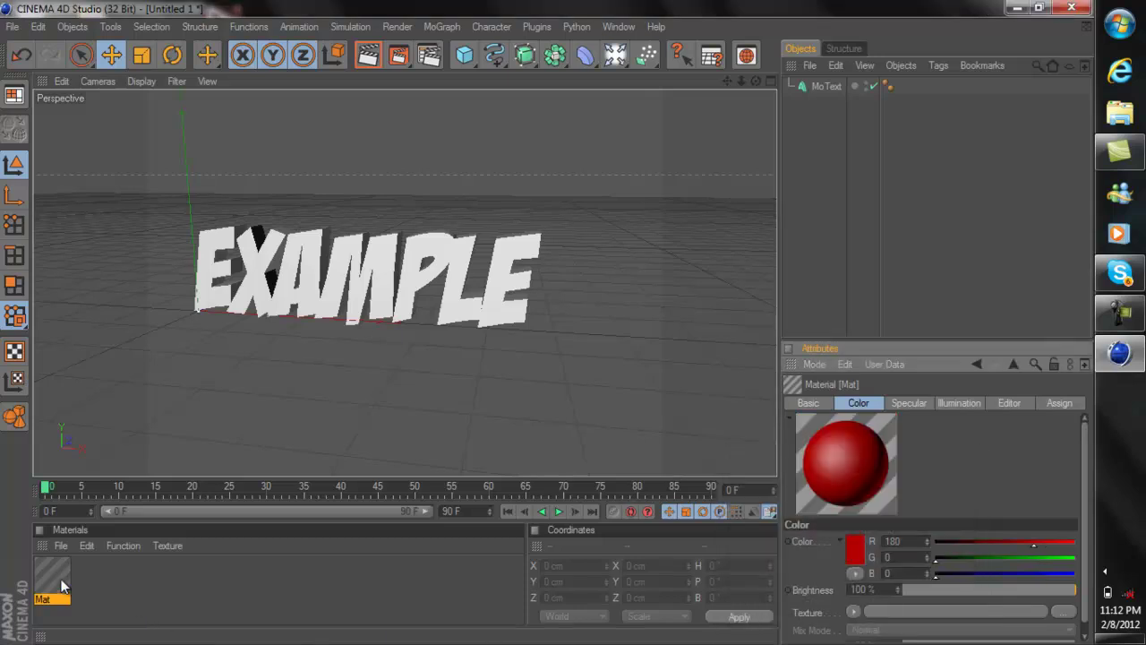
pyautogui.moveTo(62, 586); pyautogui.dragTo(304, 288)
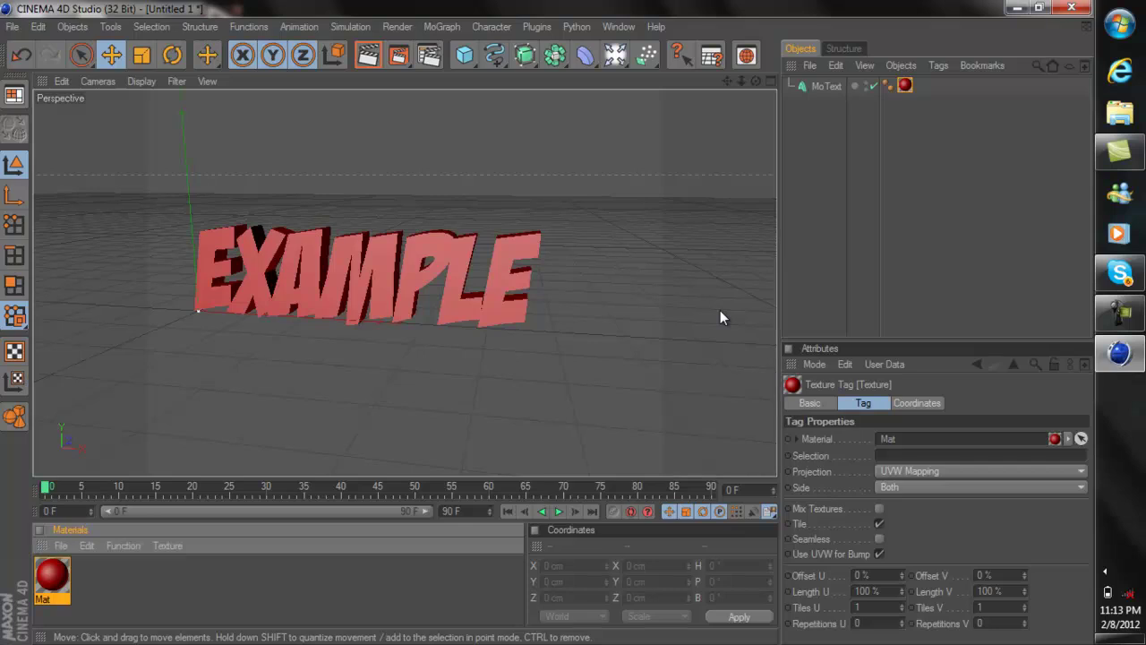
# Step: Duplicate the MoText object to create MoText.1
pyautogui.click(826, 88)
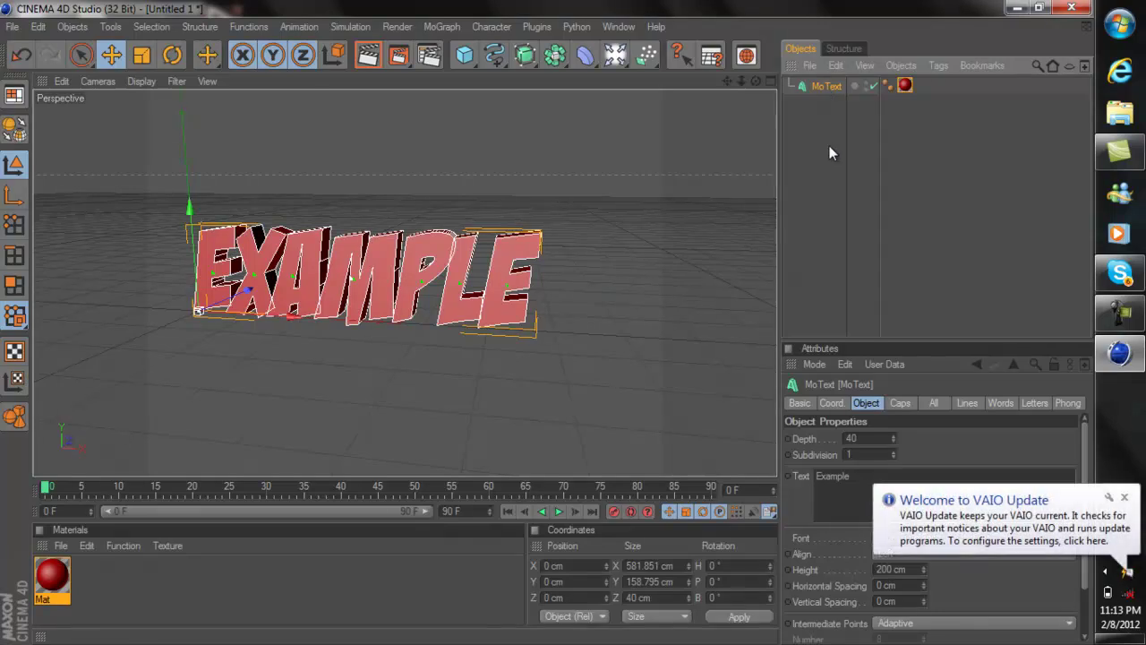
pyautogui.click(813, 131)
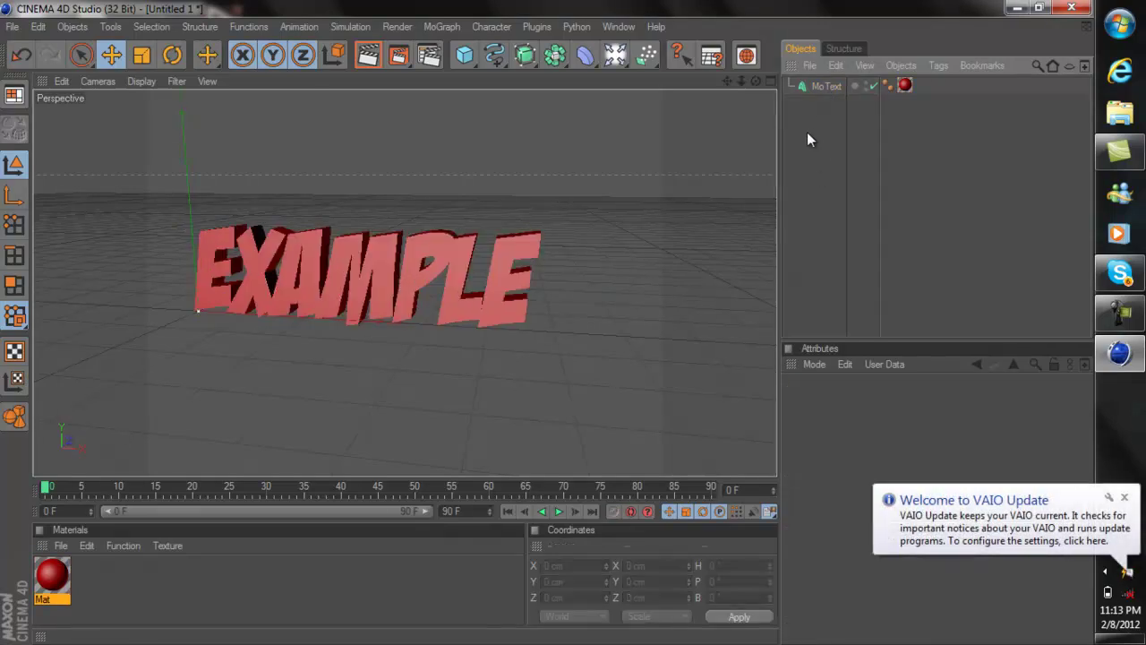
pyautogui.hotkey('ctrl', 'v')
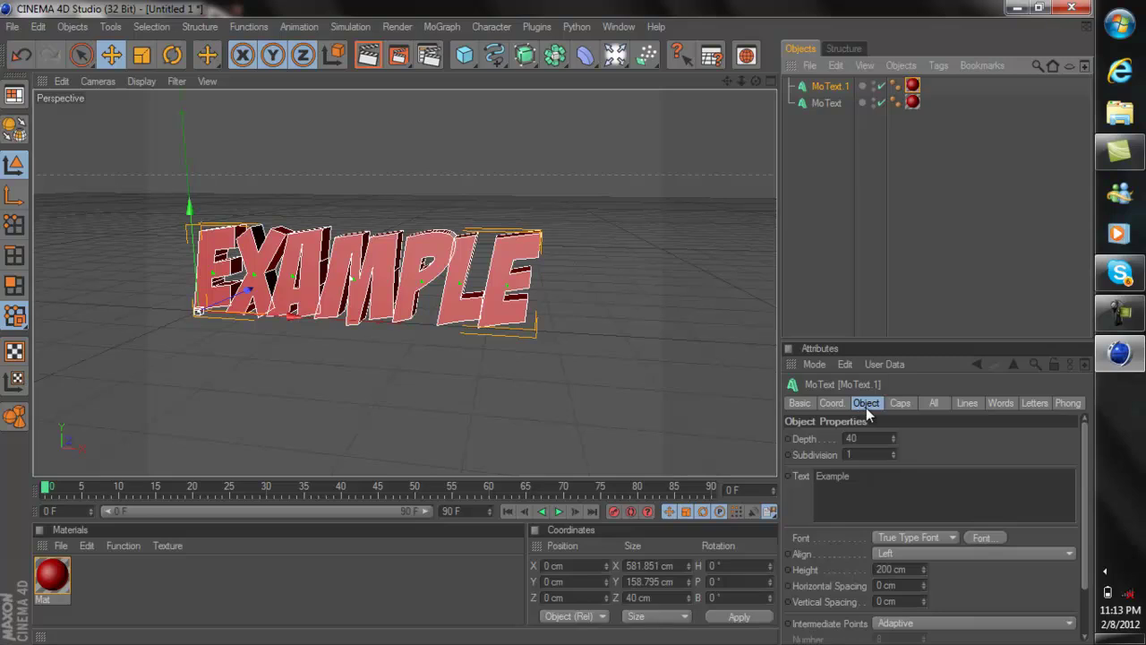
# Step: Set both the start and end caps of MoText.1 to Fillet Cap
pyautogui.click(896, 404)
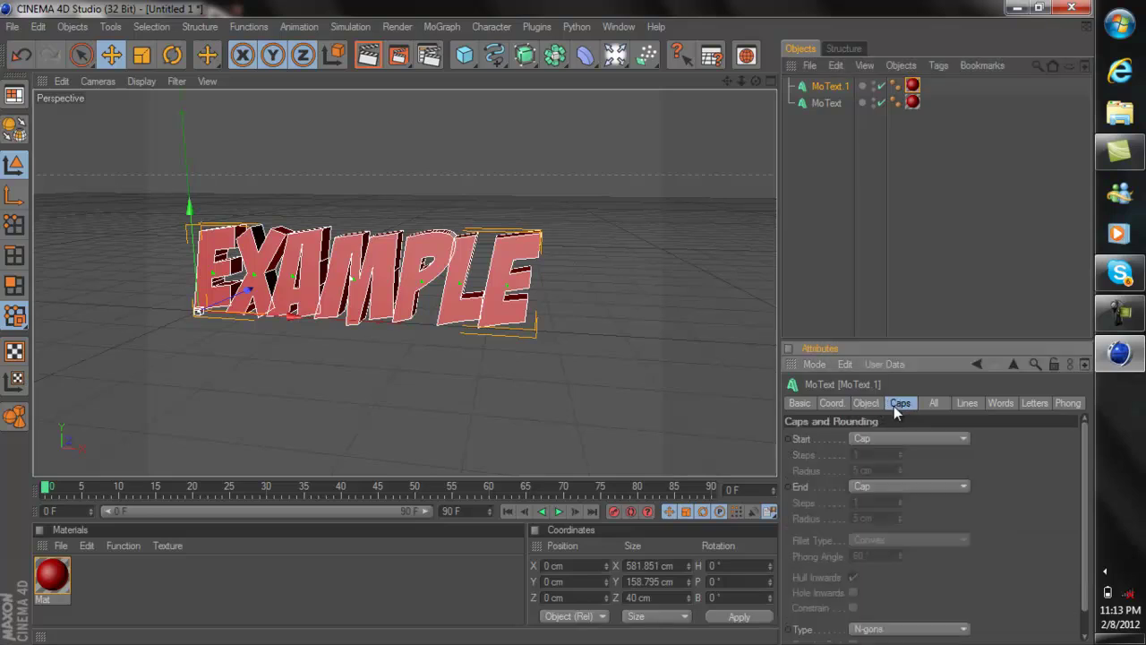
pyautogui.click(871, 438)
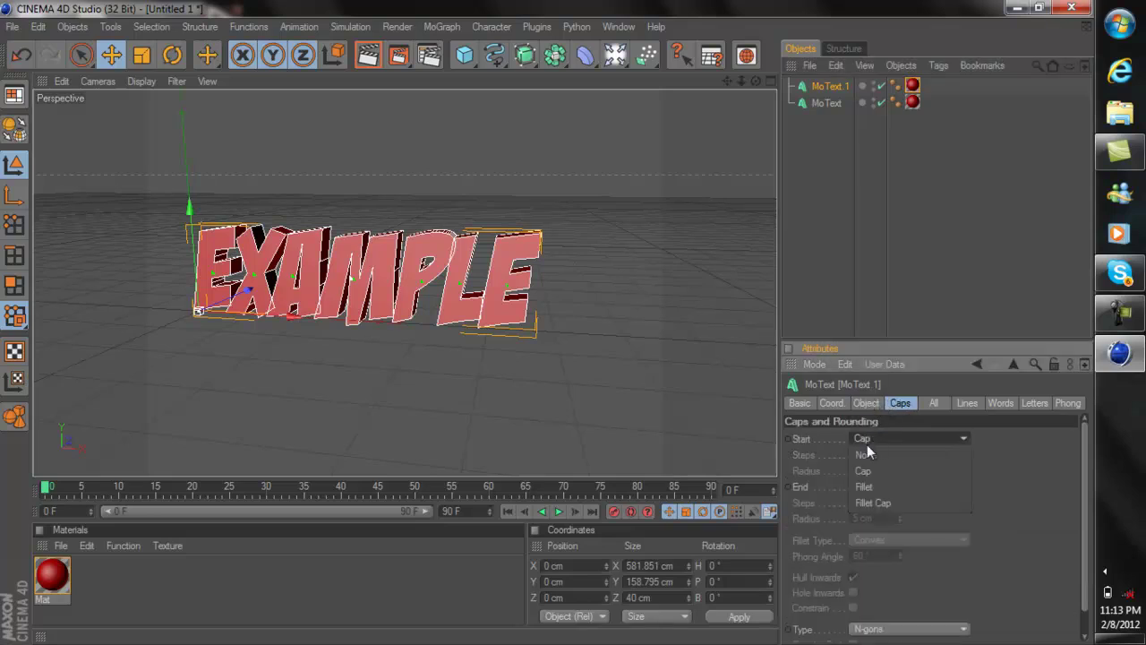
pyautogui.click(863, 500)
pyautogui.click(868, 486)
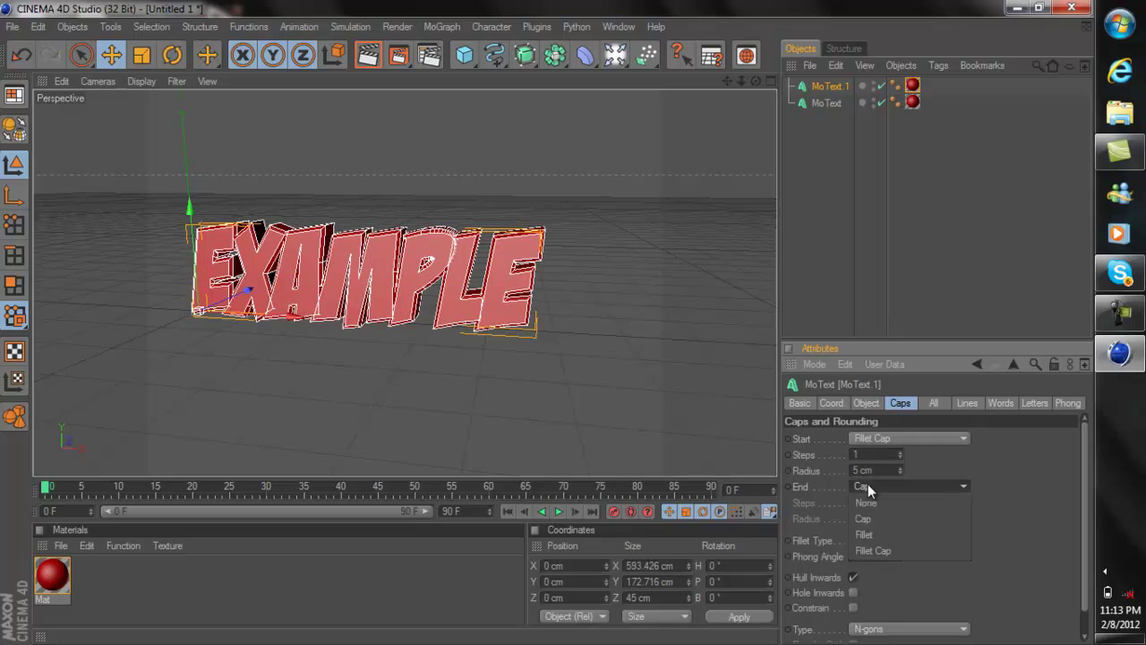
pyautogui.click(861, 551)
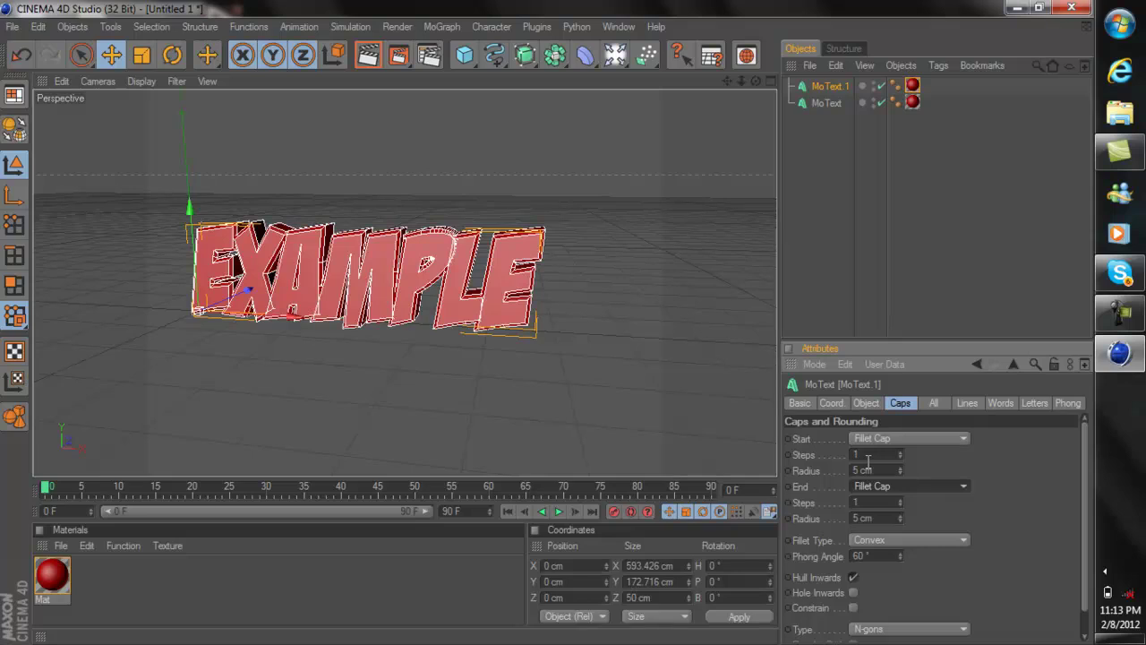
# Step: Give both fillet caps 4 steps and a 4 cm radius, and close the online updater
pyautogui.doubleClick(868, 457)
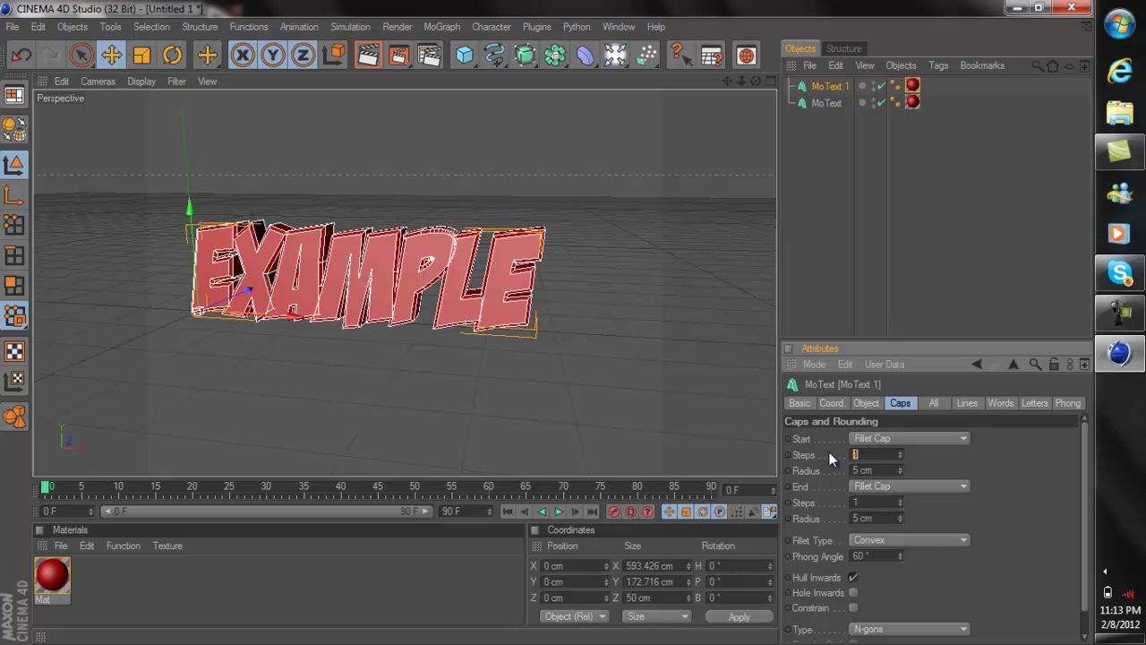
pyautogui.write('4')
pyautogui.press('Tab')
pyautogui.write('4')
pyautogui.press('Tab')
pyautogui.write('4')
pyautogui.press('Tab')
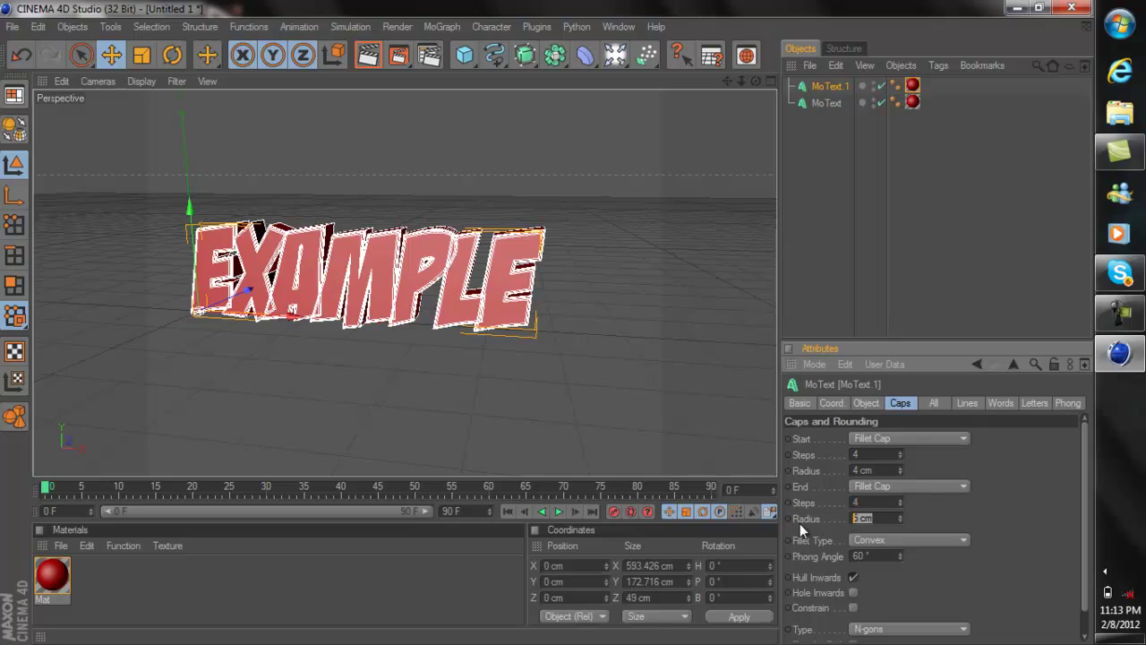
pyautogui.write('4')
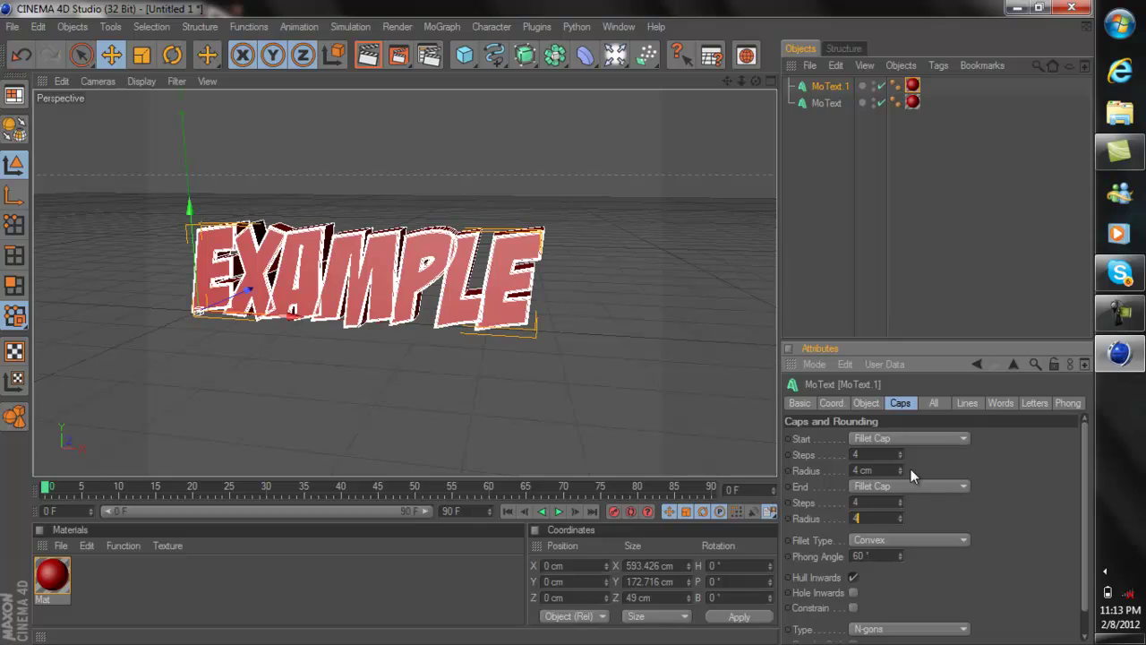
pyautogui.click(884, 217)
pyautogui.click(884, 223)
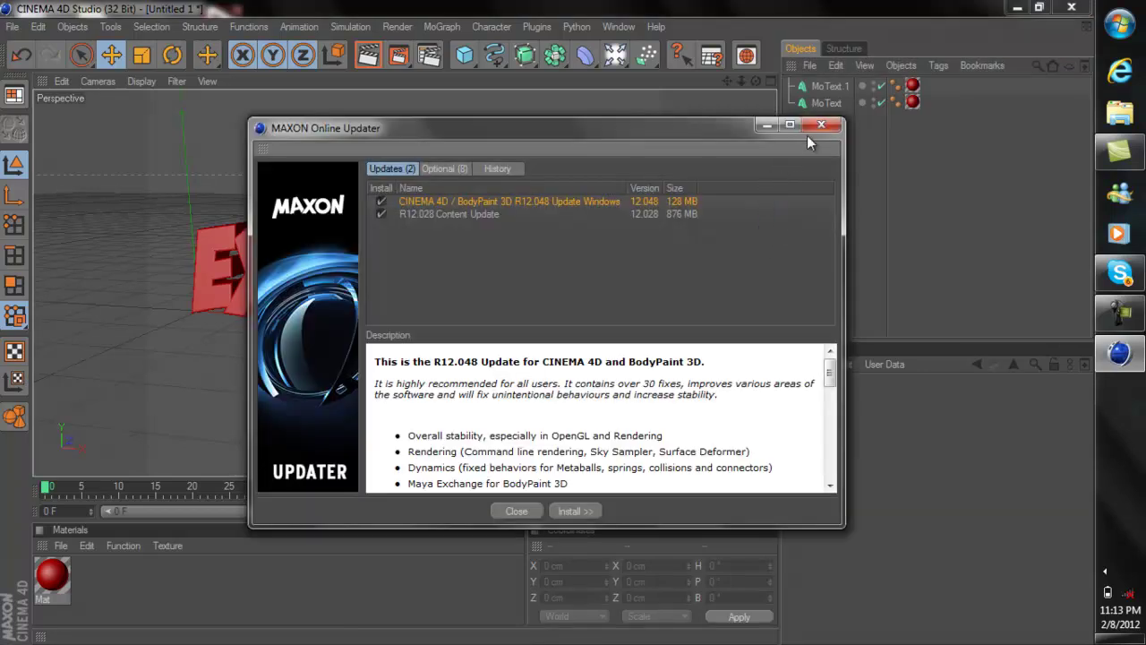
pyautogui.click(817, 126)
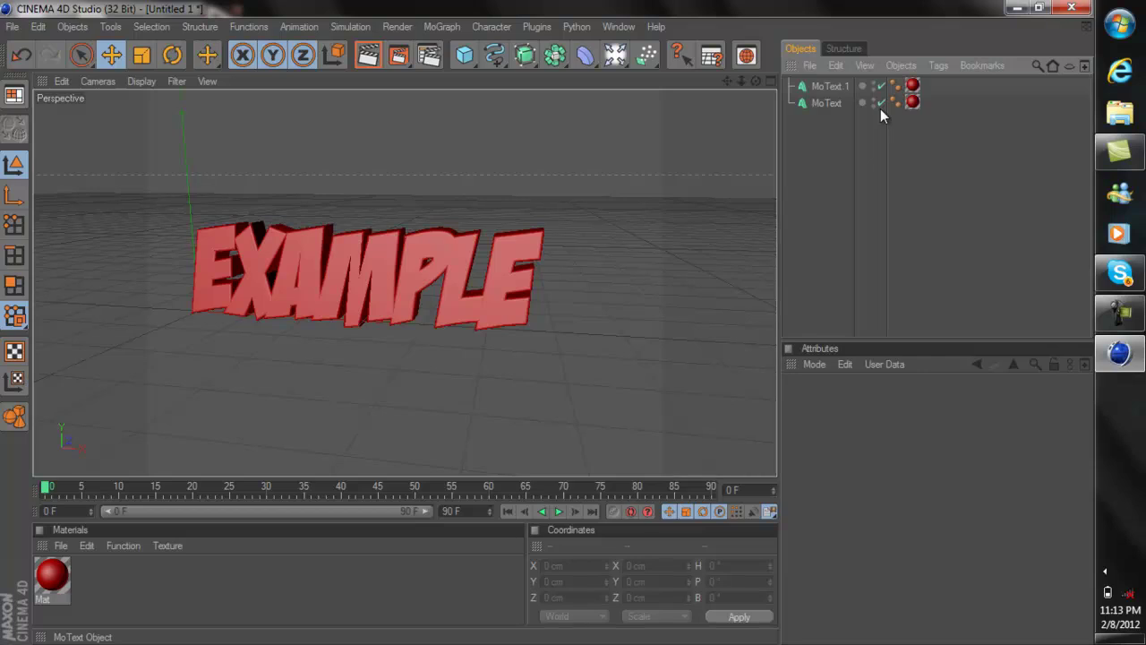
# Step: Remove MoText.1's red material tag and create Mat.1 in dark blue (R 16, G 0, B 106)
pyautogui.click(912, 85)
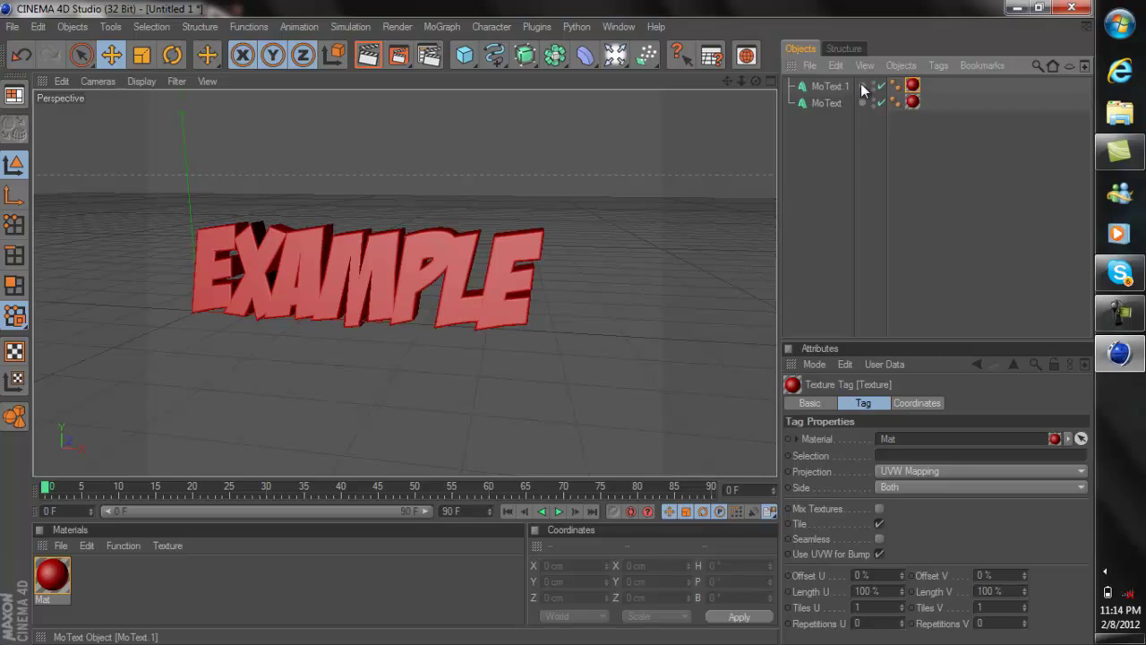
pyautogui.press('Delete')
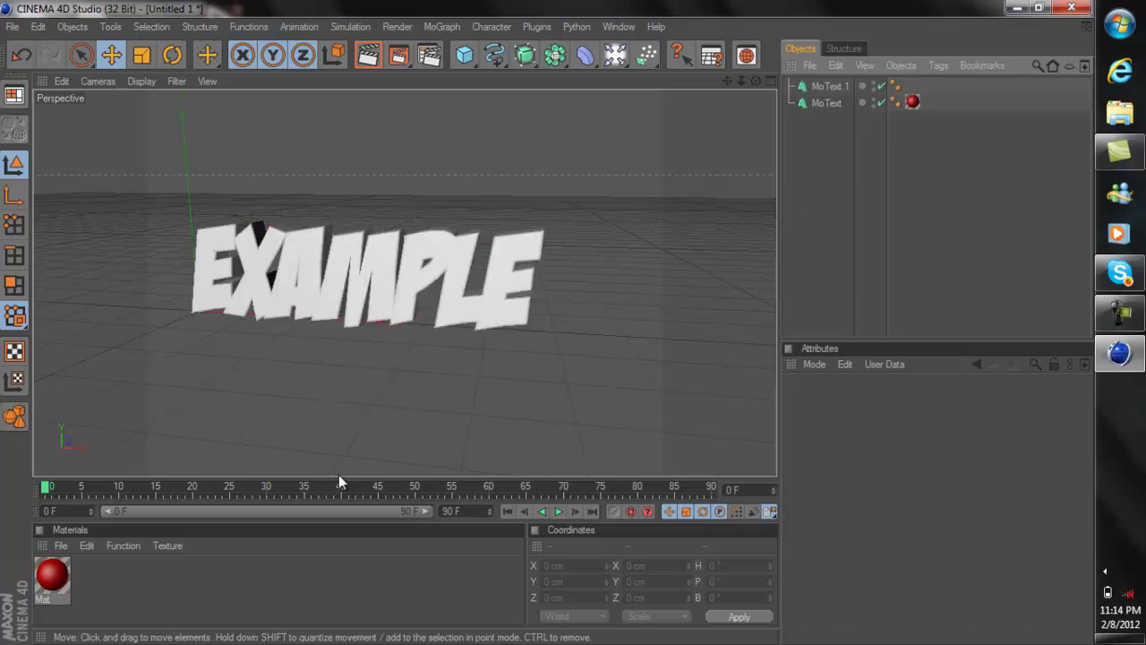
pyautogui.doubleClick(192, 568)
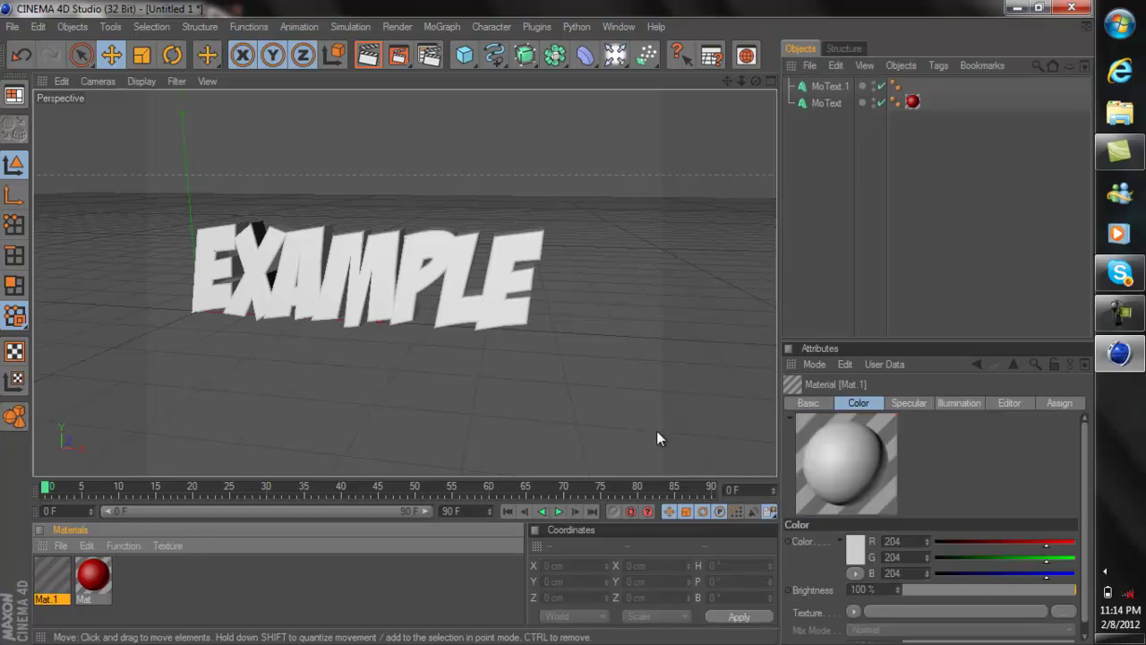
pyautogui.click(852, 540)
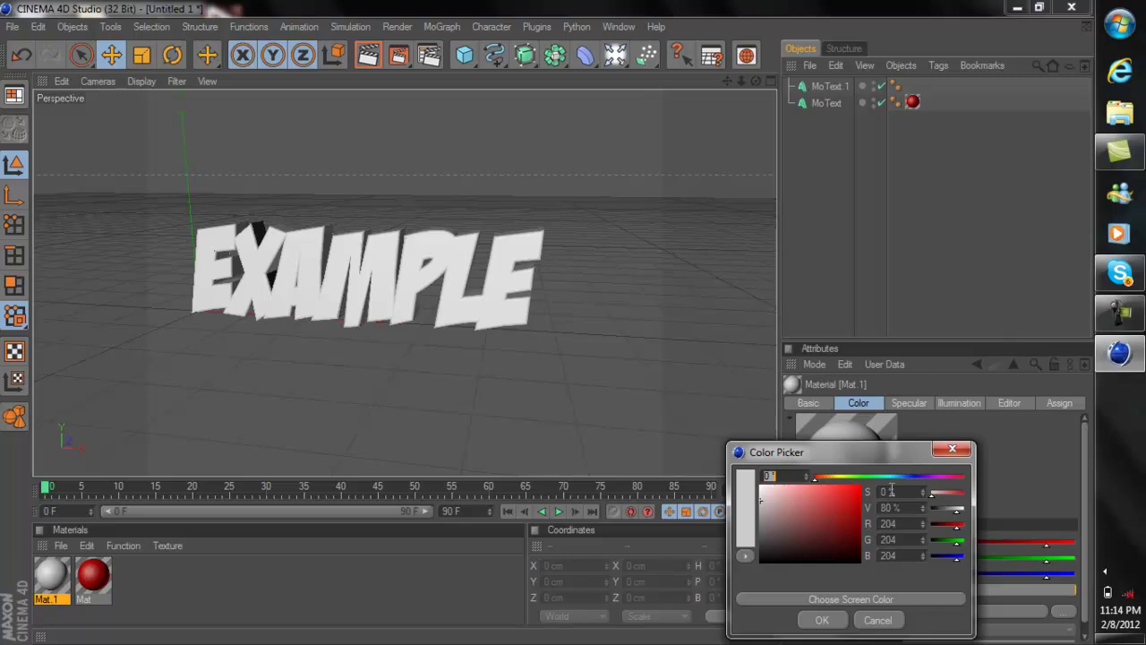
pyautogui.moveTo(903, 478); pyautogui.dragTo(865, 534)
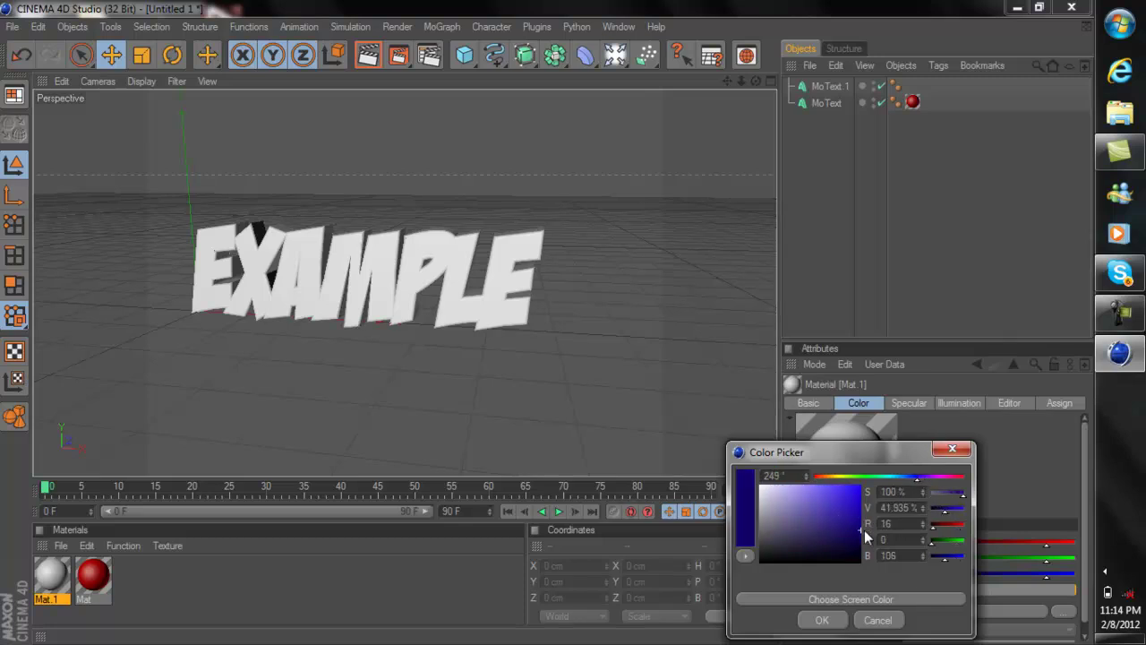
pyautogui.click(819, 619)
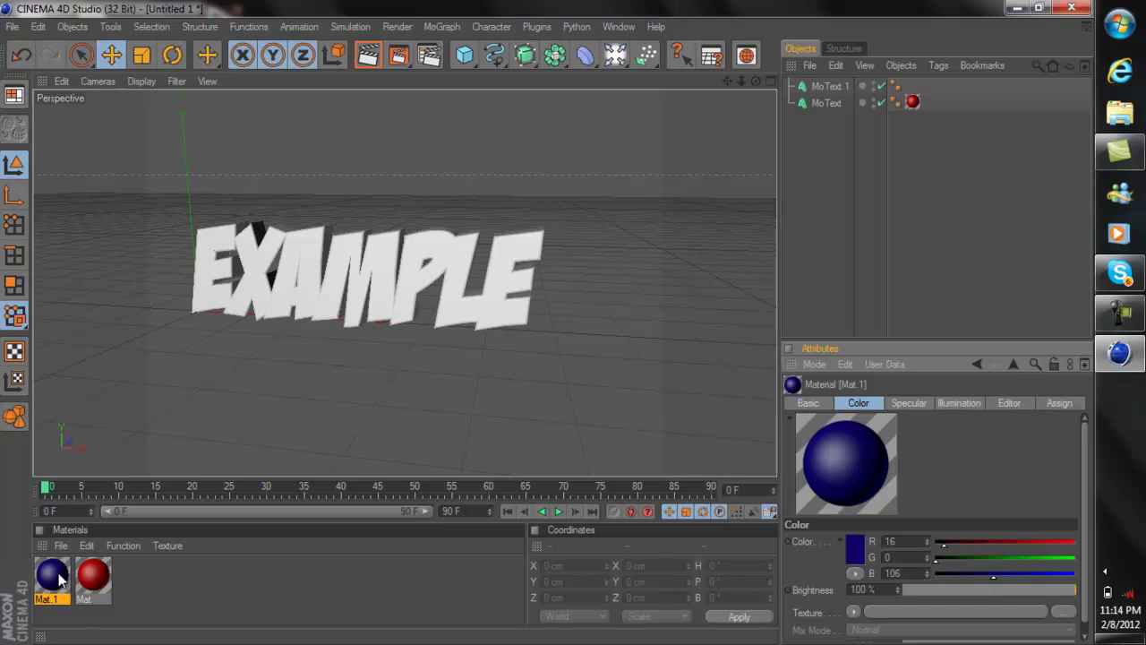
# Step: Apply the dark blue Mat.1 to MoText.1 so its EXAMPLE text turns blue
pyautogui.moveTo(61, 580); pyautogui.dragTo(295, 276)
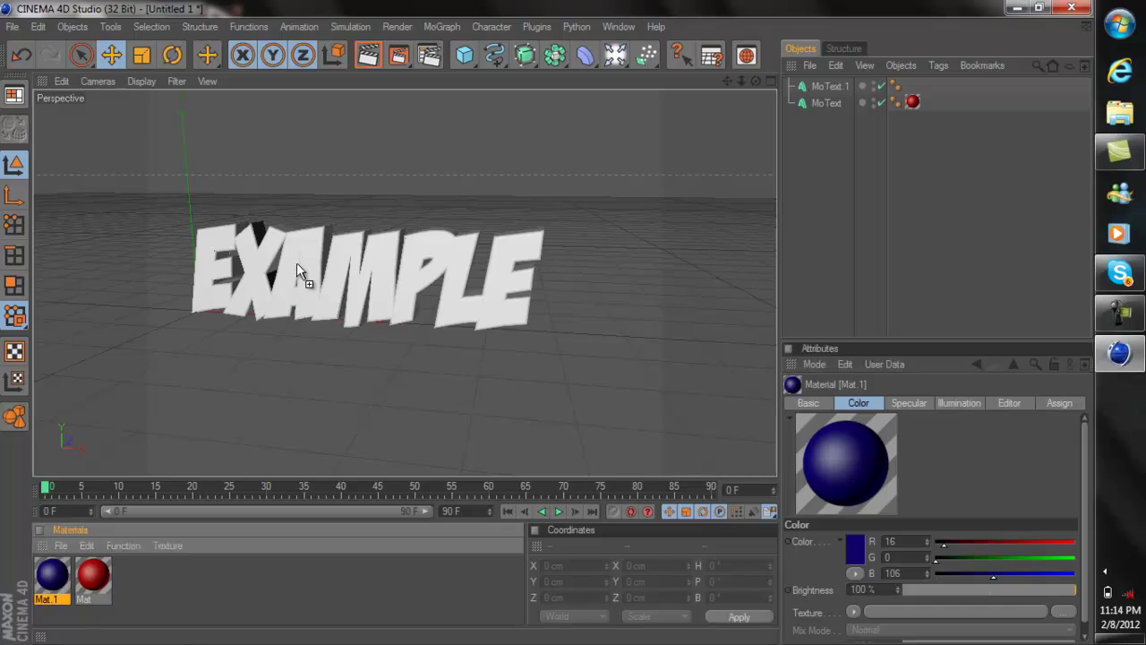
pyautogui.moveTo(296, 262); pyautogui.dragTo(296, 263)
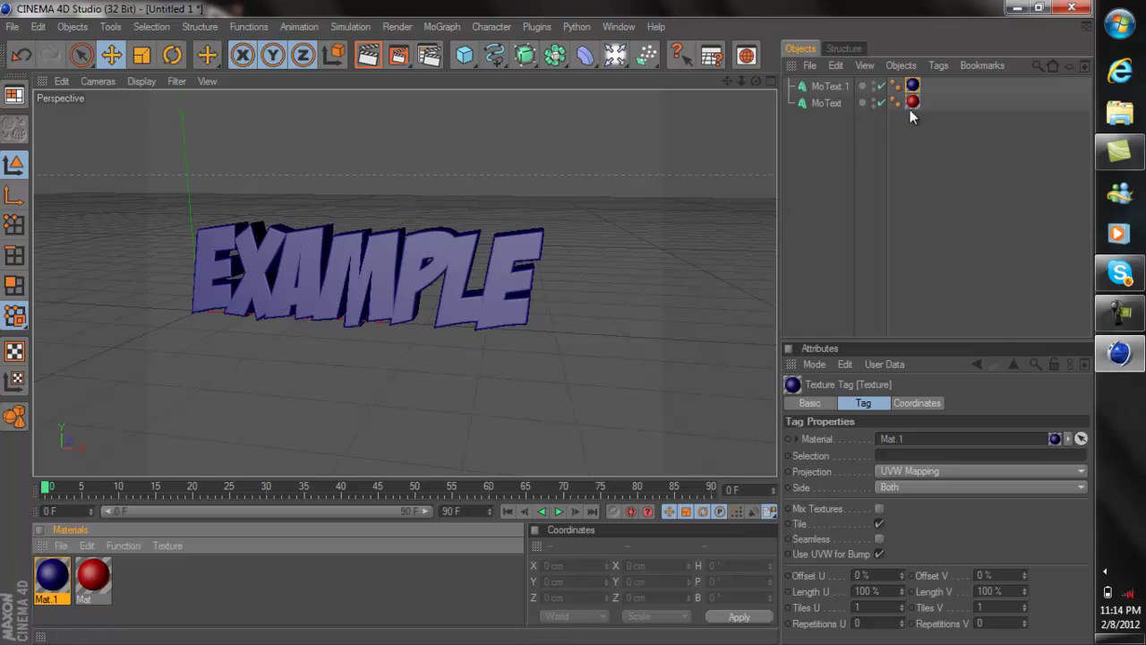
# Step: Offset MoText.1 back along Z and to Y 2.886 cm behind the red lettering
pyautogui.click(830, 87)
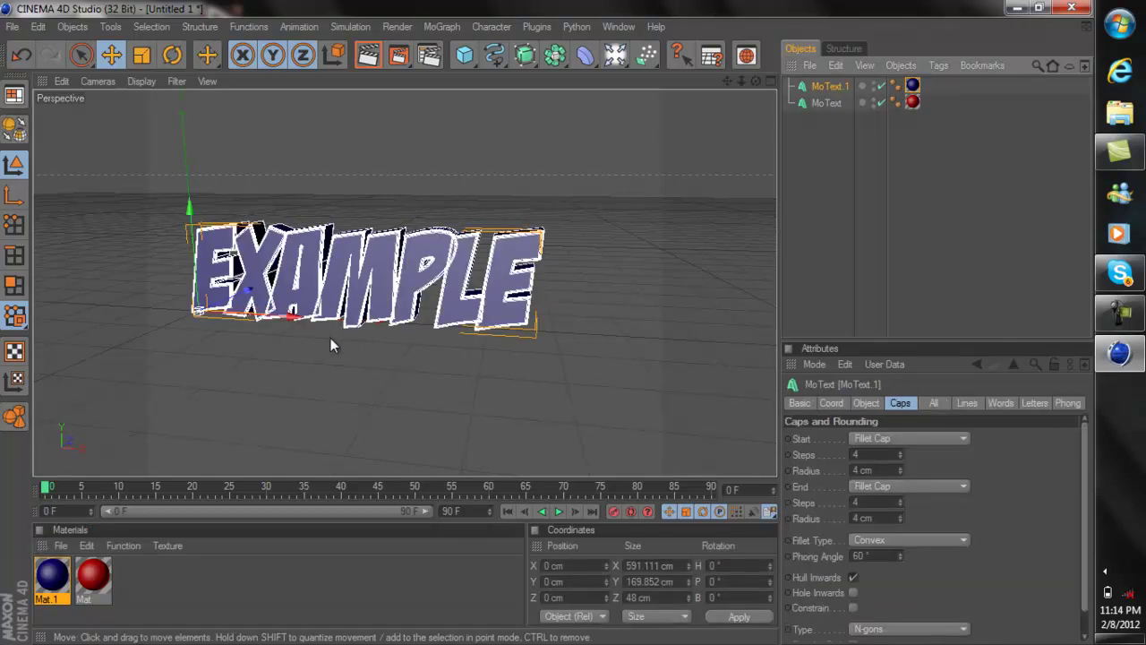
pyautogui.moveTo(249, 292); pyautogui.dragTo(550, 330)
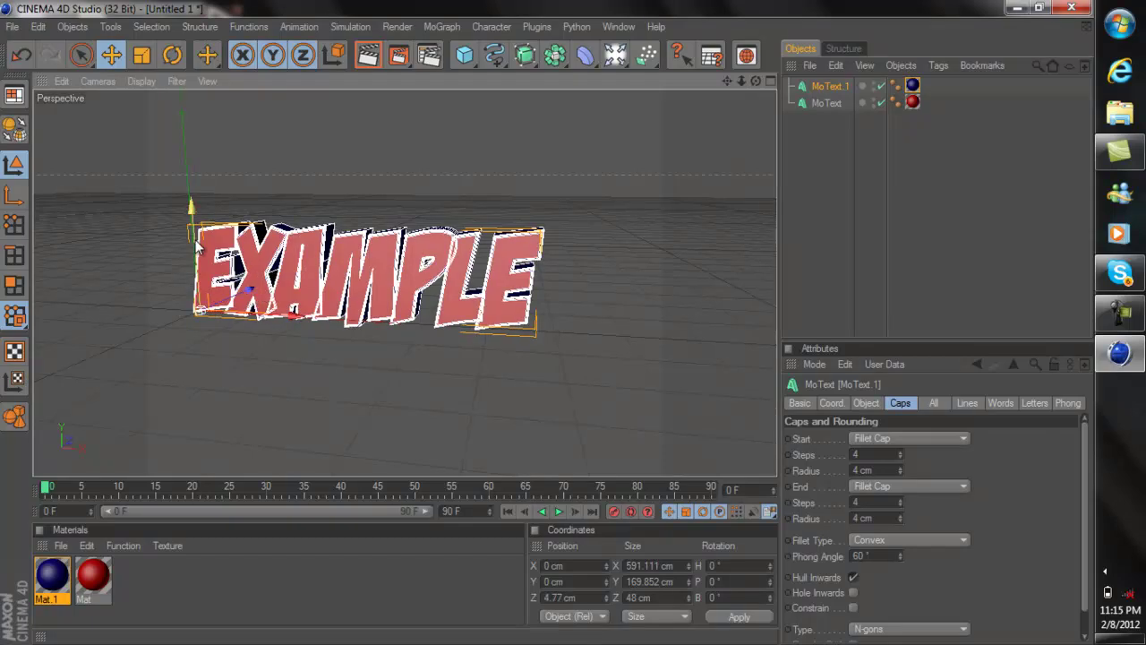
pyautogui.moveTo(191, 212); pyautogui.dragTo(548, 329)
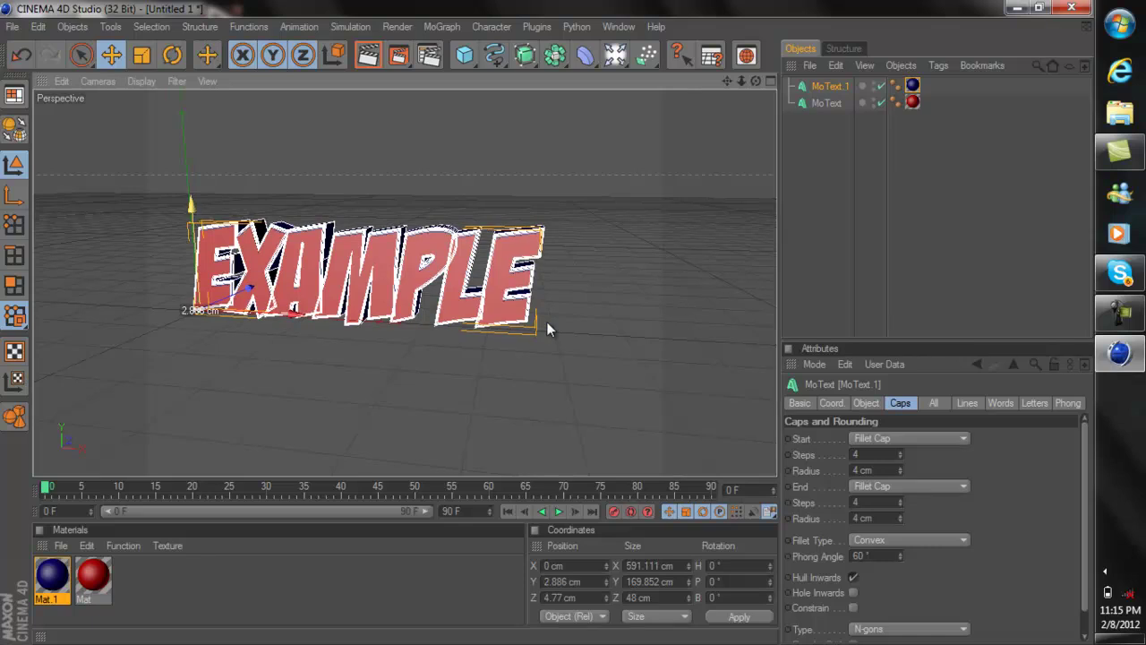
pyautogui.click(878, 225)
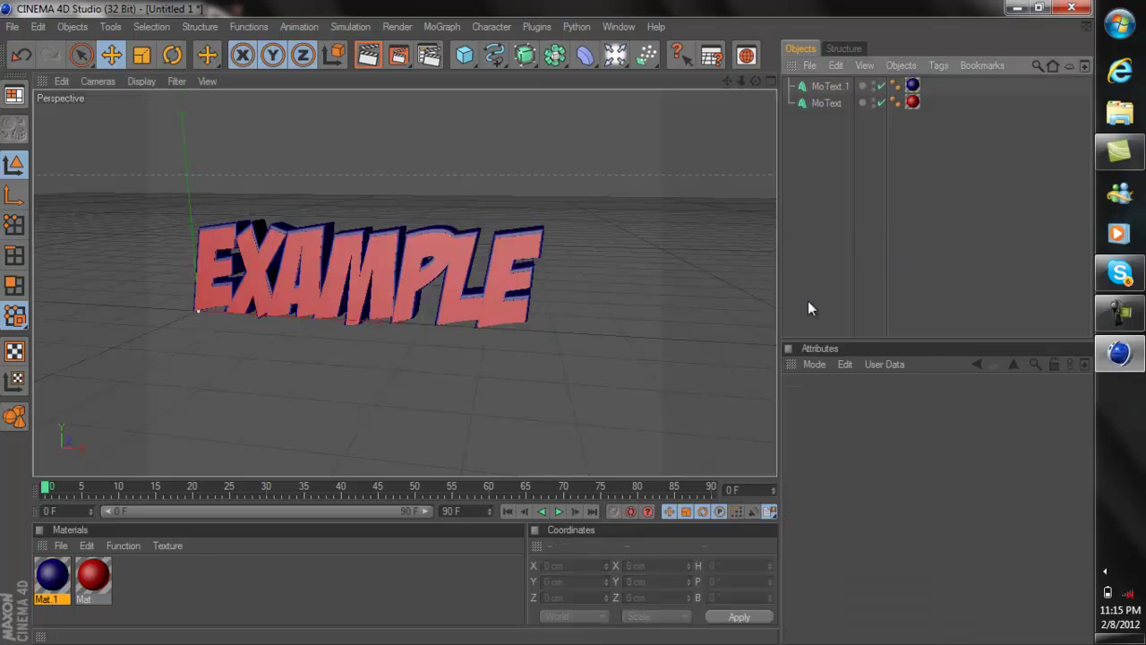
# Step: Orbit the camera to an angled view showing the blue layer behind the red face
pyautogui.moveTo(750, 77); pyautogui.dragTo(545, 328)
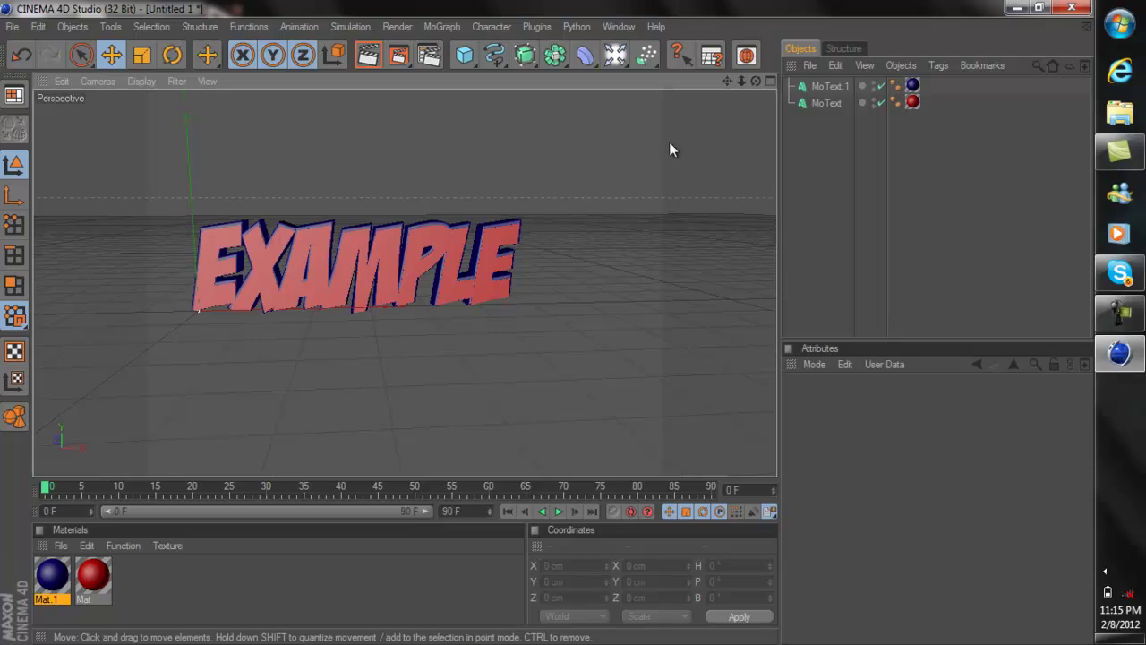
pyautogui.moveTo(757, 83); pyautogui.dragTo(547, 332)
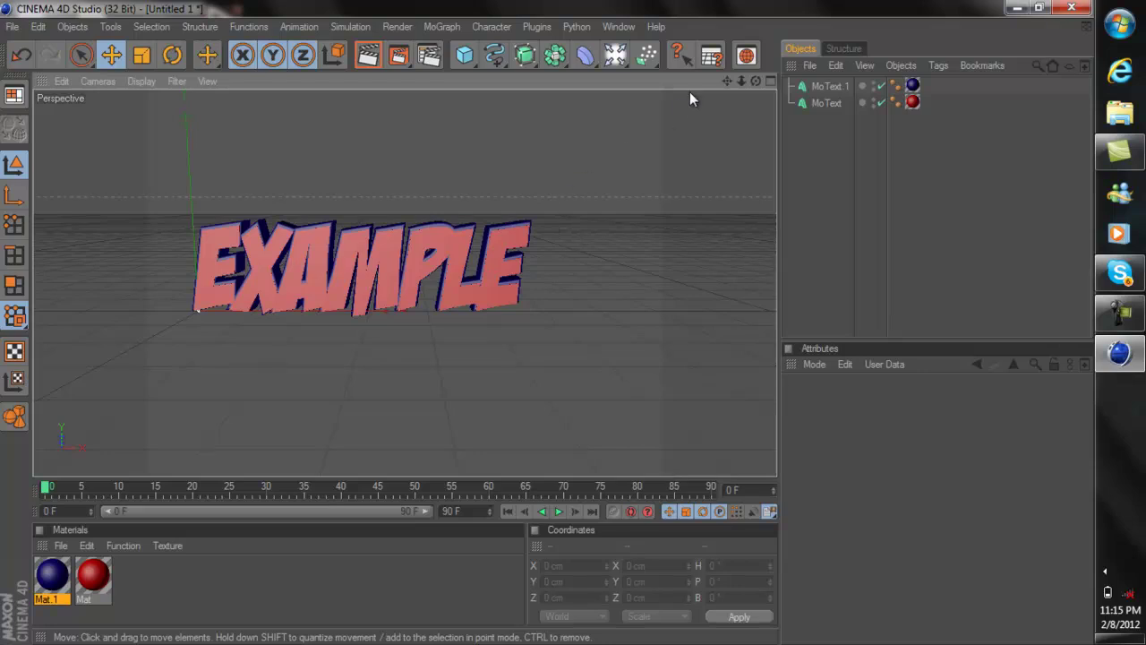
pyautogui.moveTo(754, 82); pyautogui.dragTo(548, 328)
# Step: Set the render output to the HDTV 1080 25 preset (1920x1080, 25 fps)
pyautogui.click(429, 56)
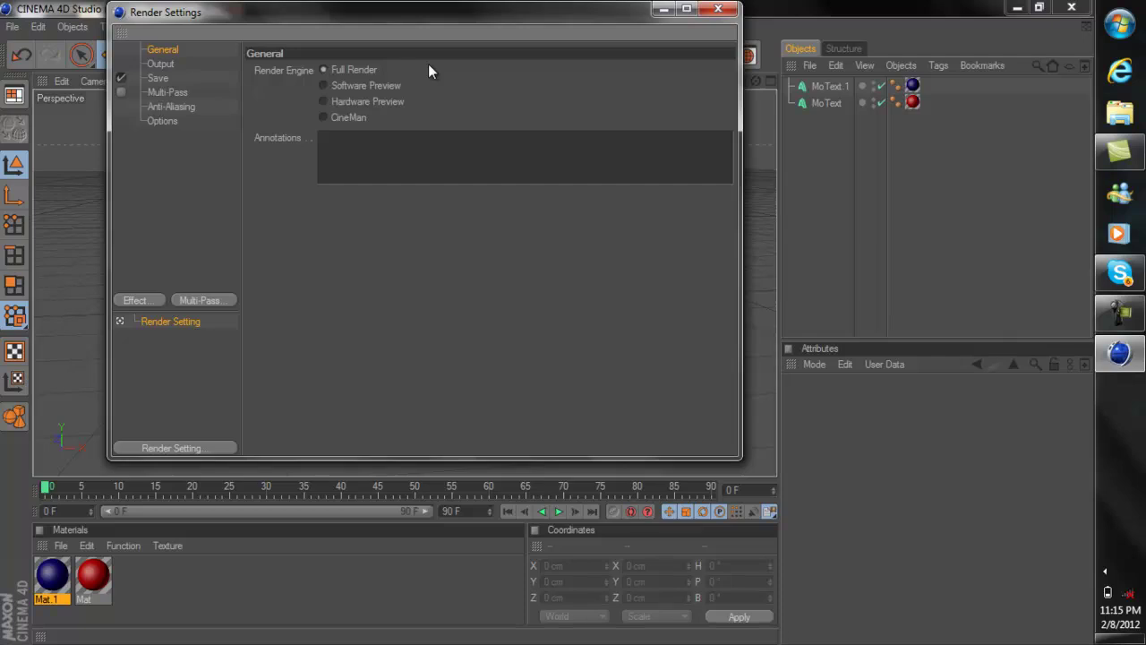
pyautogui.click(161, 64)
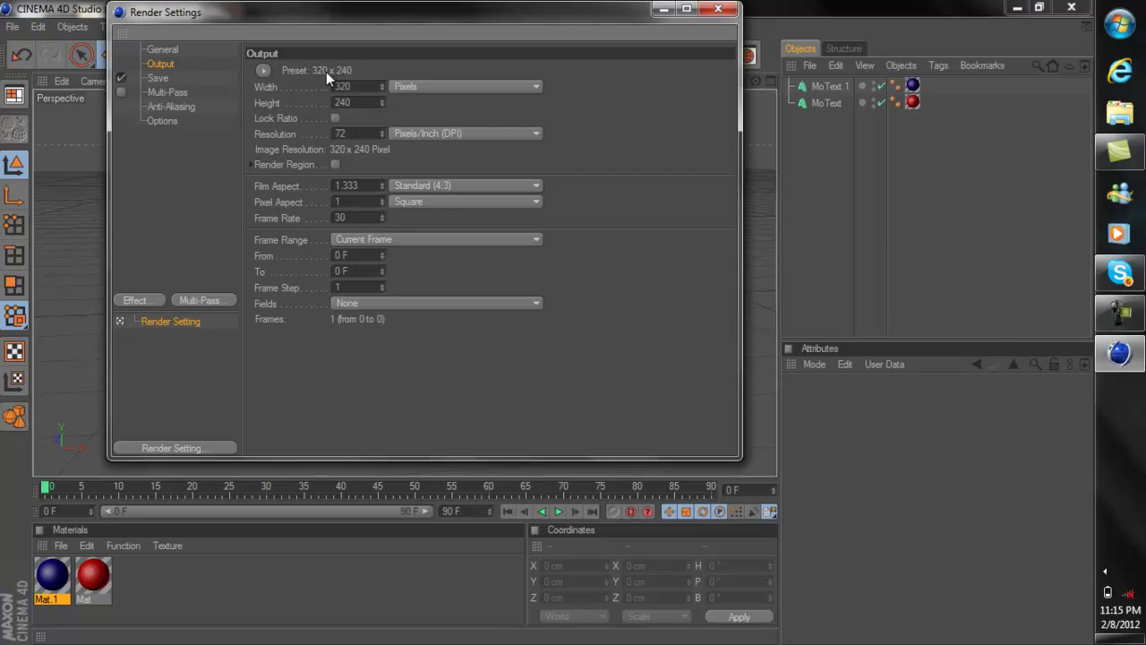
pyautogui.click(264, 70)
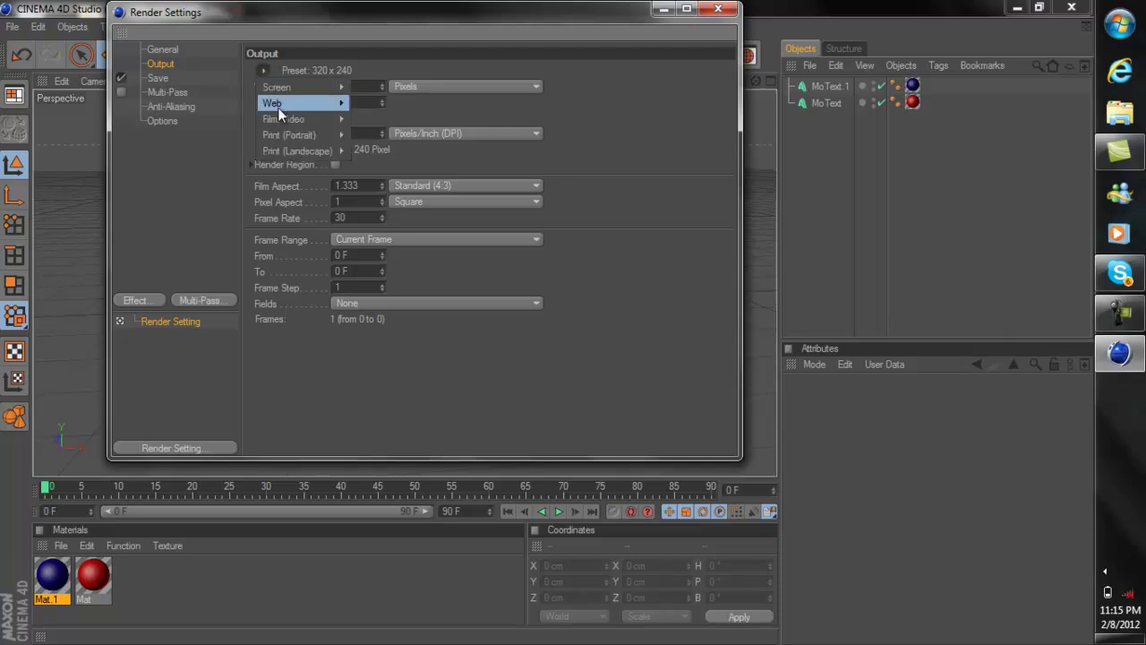
pyautogui.moveTo(283, 123)
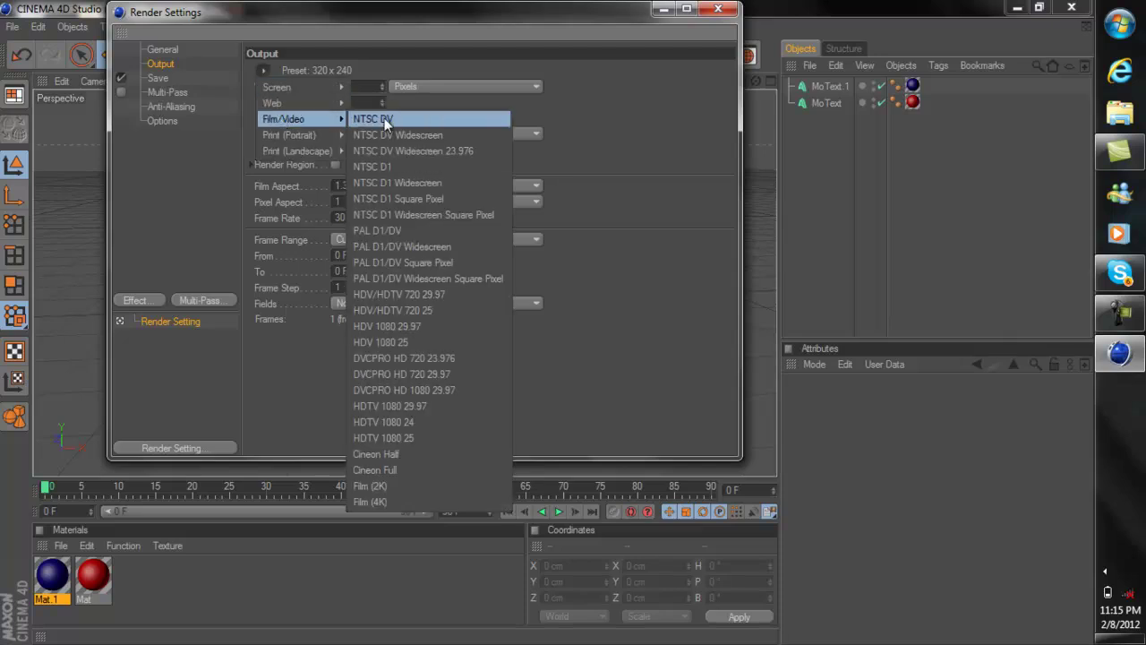
pyautogui.click(401, 439)
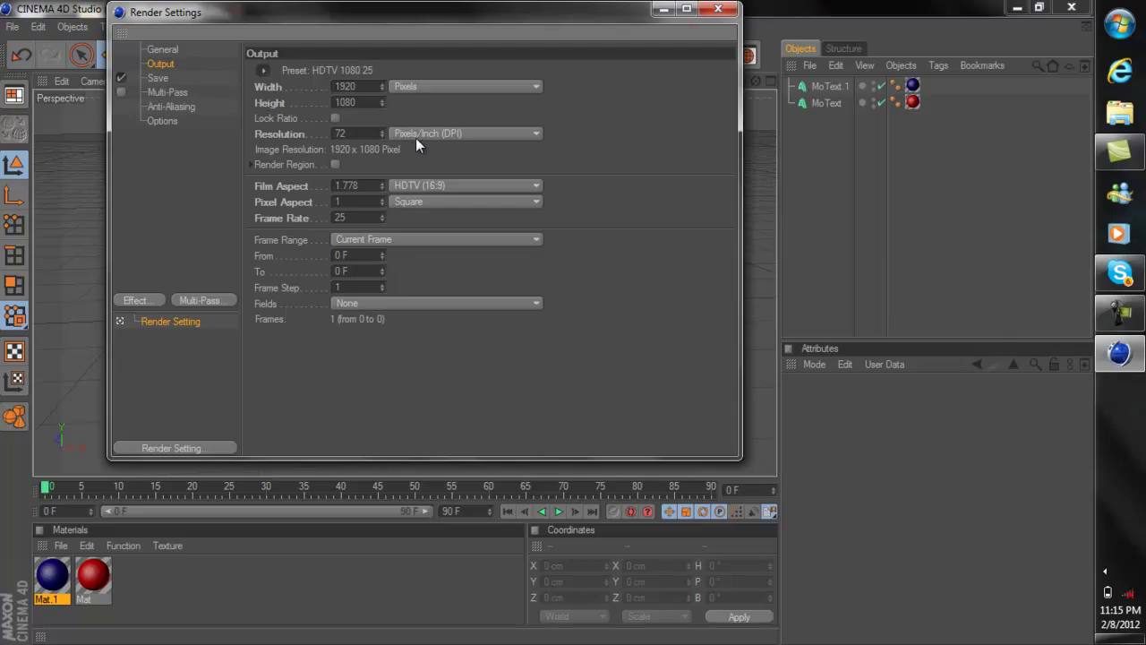
# Step: Save renders to the Desktop as 'example' with an alpha channel included
pyautogui.click(162, 81)
pyautogui.click(715, 100)
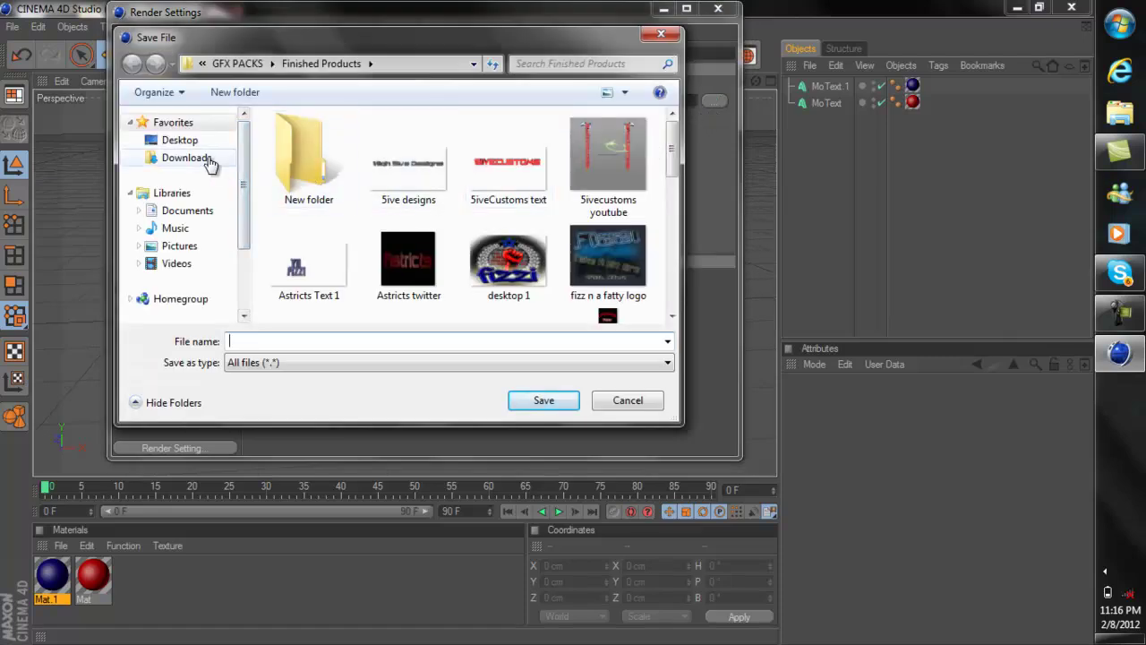
pyautogui.click(184, 140)
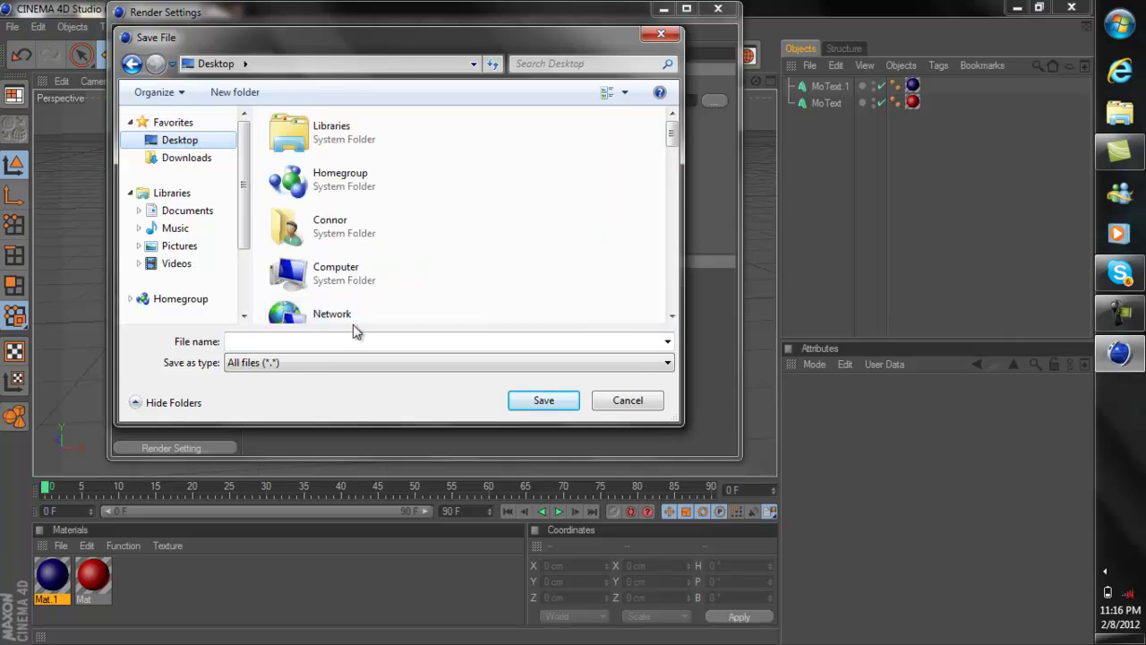
pyautogui.click(337, 342)
pyautogui.write('example')
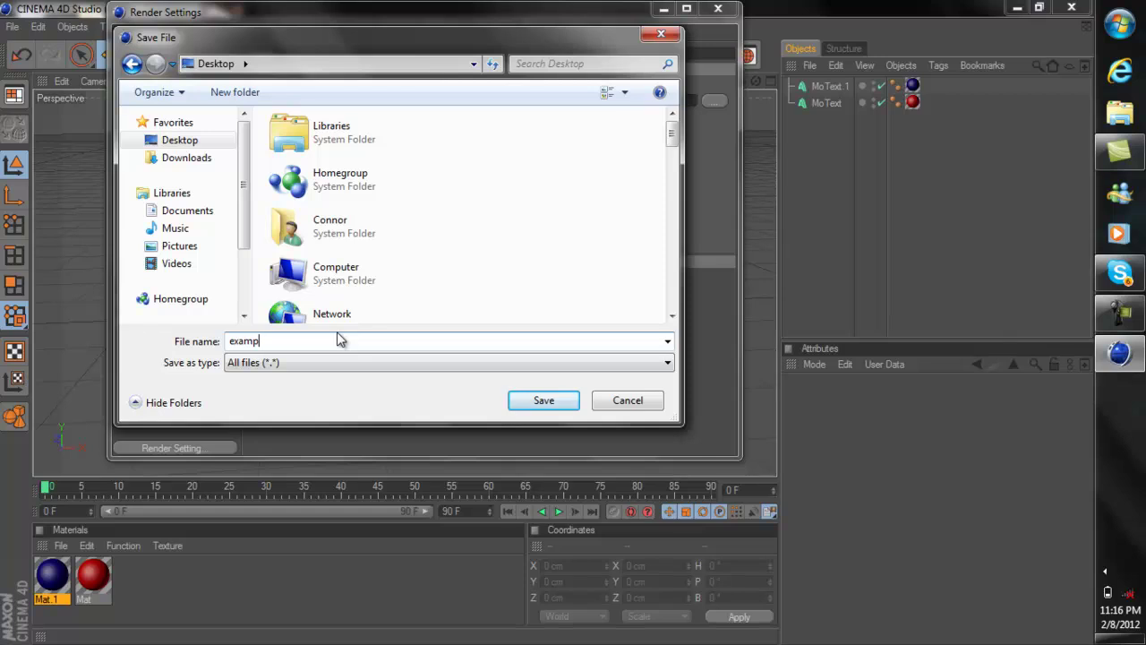
pyautogui.click(576, 406)
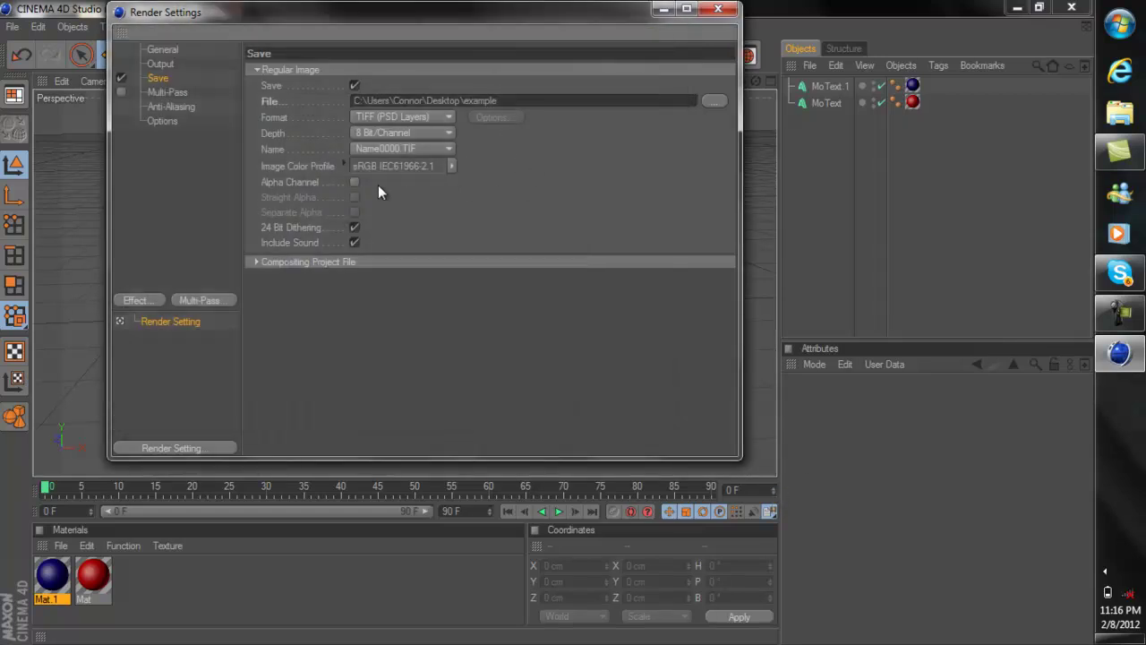
pyautogui.click(356, 184)
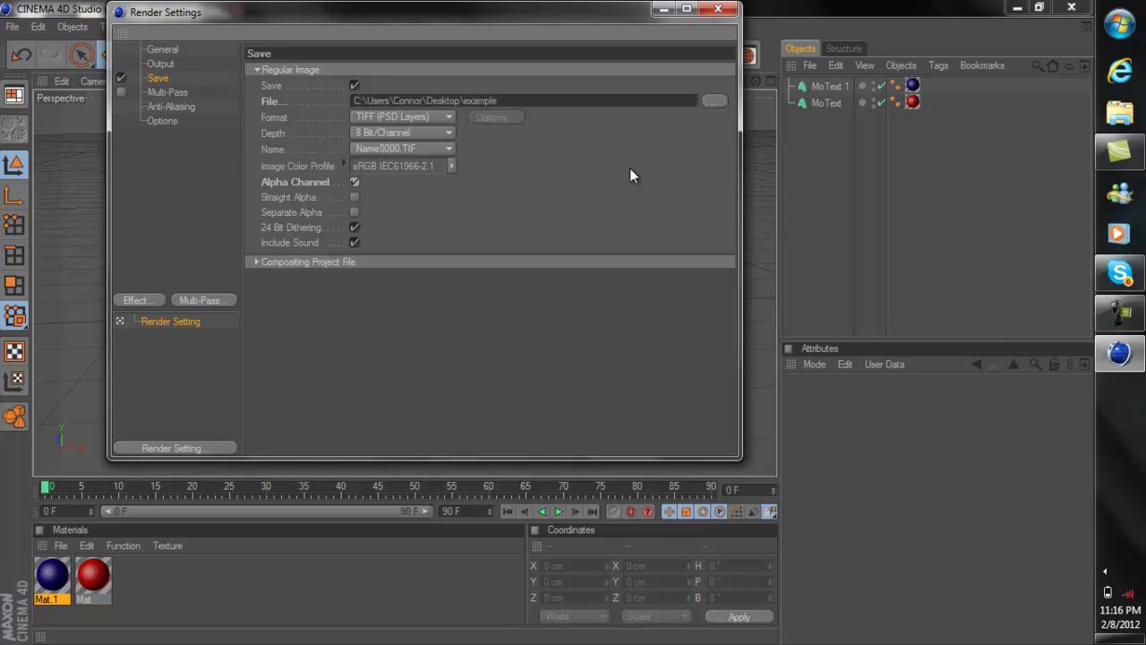
# Step: Render the EXAMPLE text scene to example.tif at 1920x1080, then dismiss the Picture Viewer
pyautogui.click(718, 9)
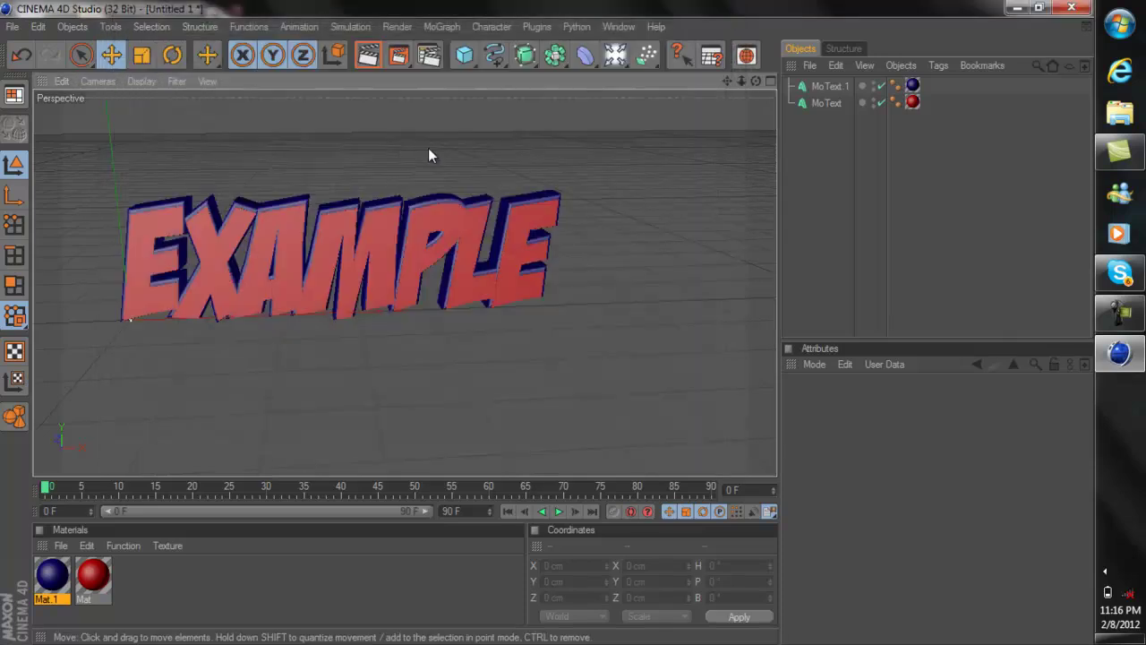
pyautogui.click(399, 56)
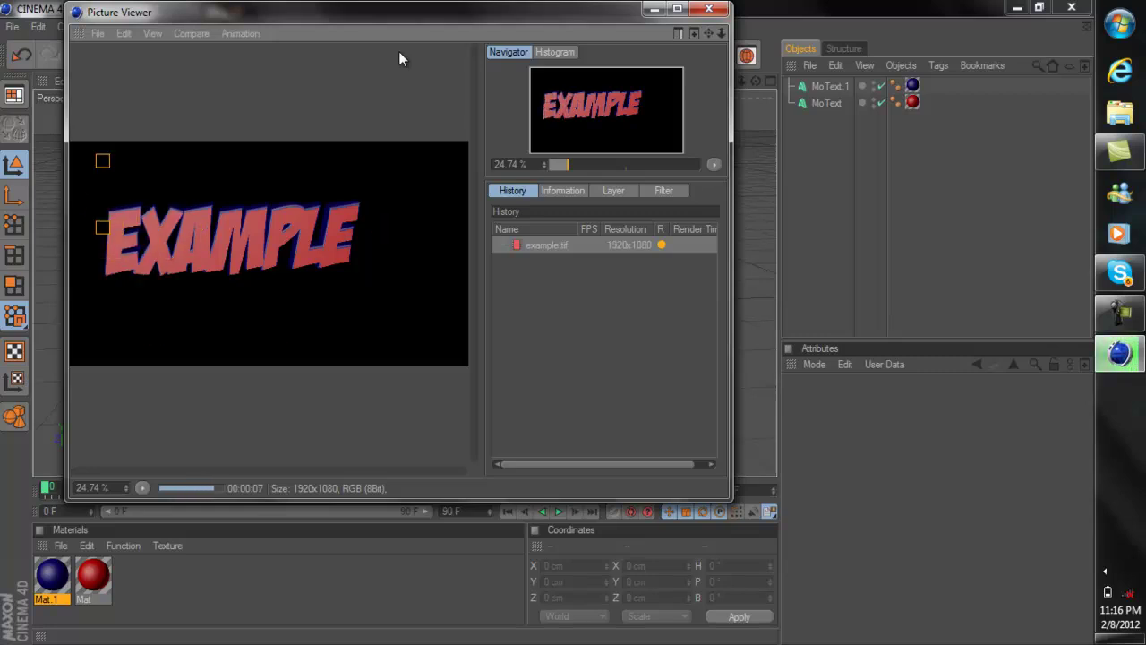
pyautogui.click(708, 10)
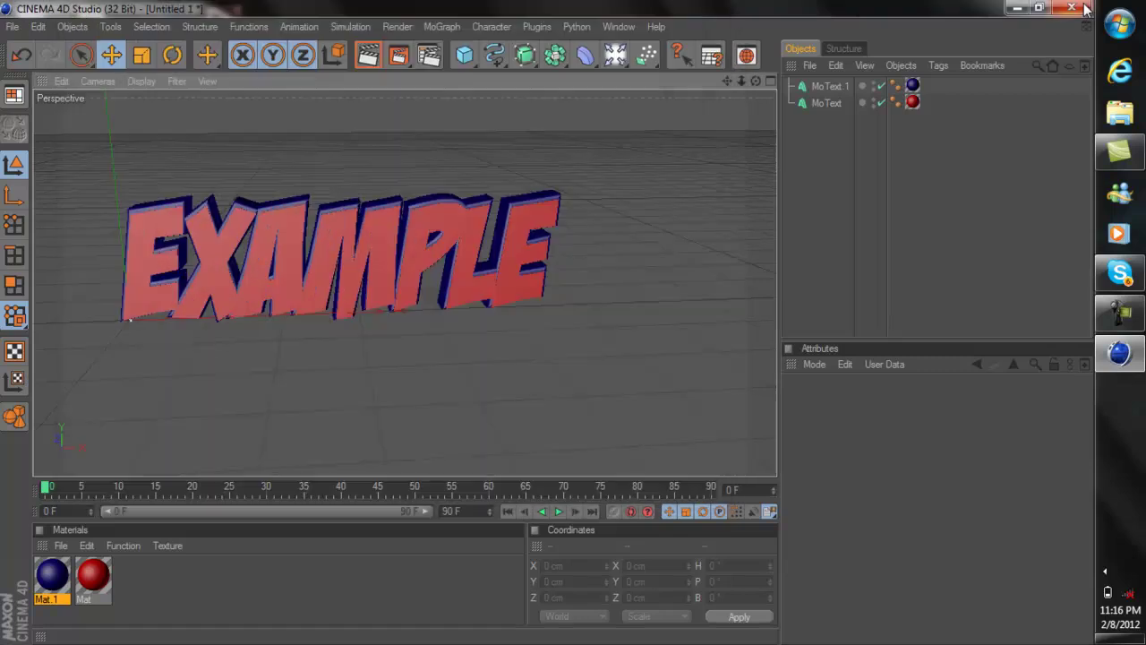
# Step: Open the example image from the desktop in Windows Photo Viewer, maximized to full screen
pyautogui.click(1025, 9)
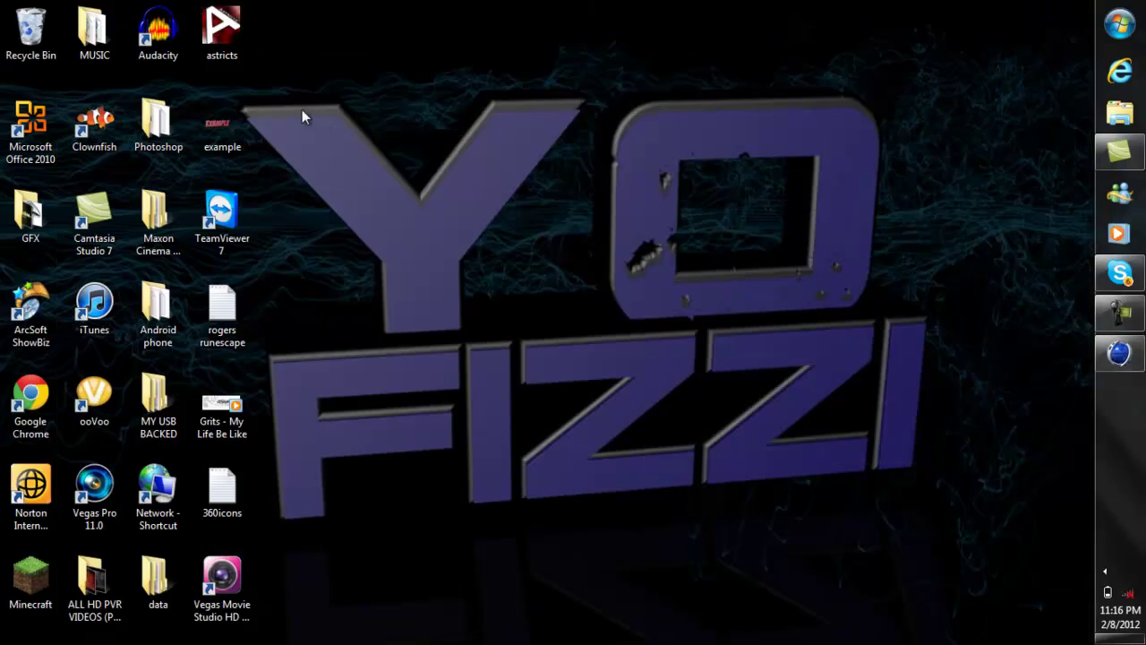
pyautogui.doubleClick(223, 130)
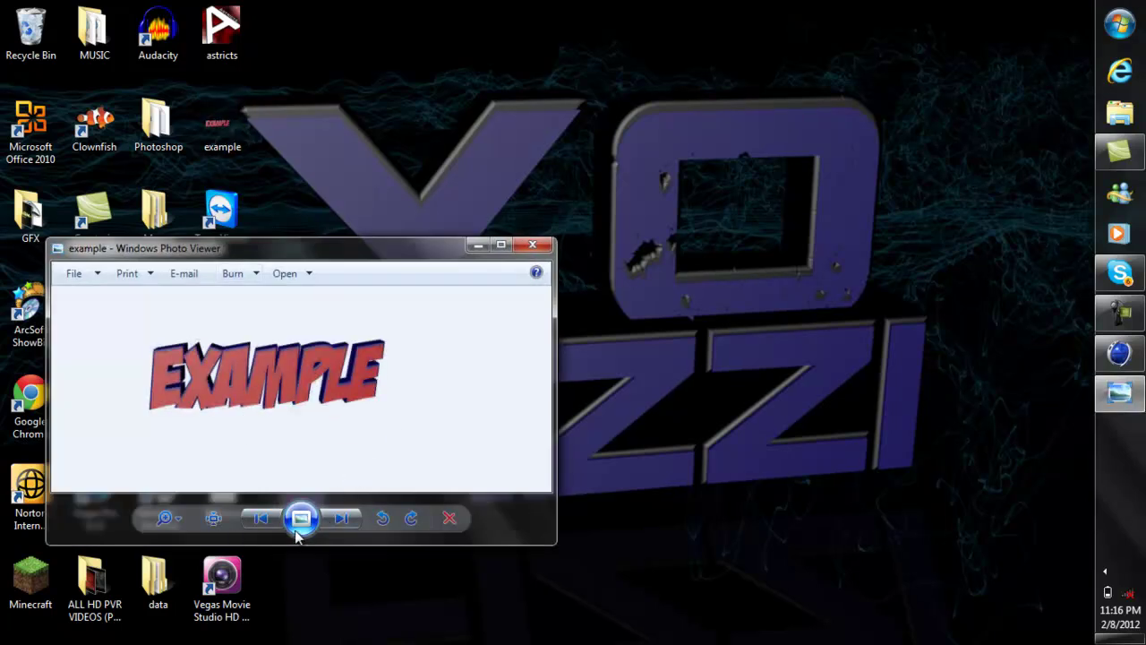
pyautogui.click(501, 244)
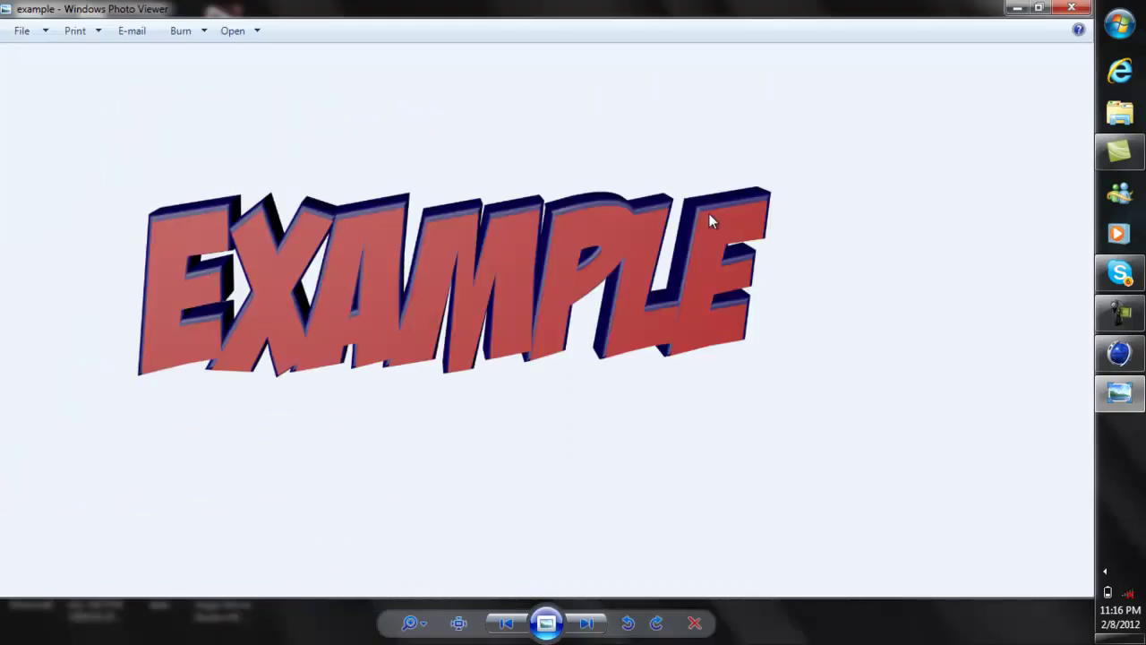